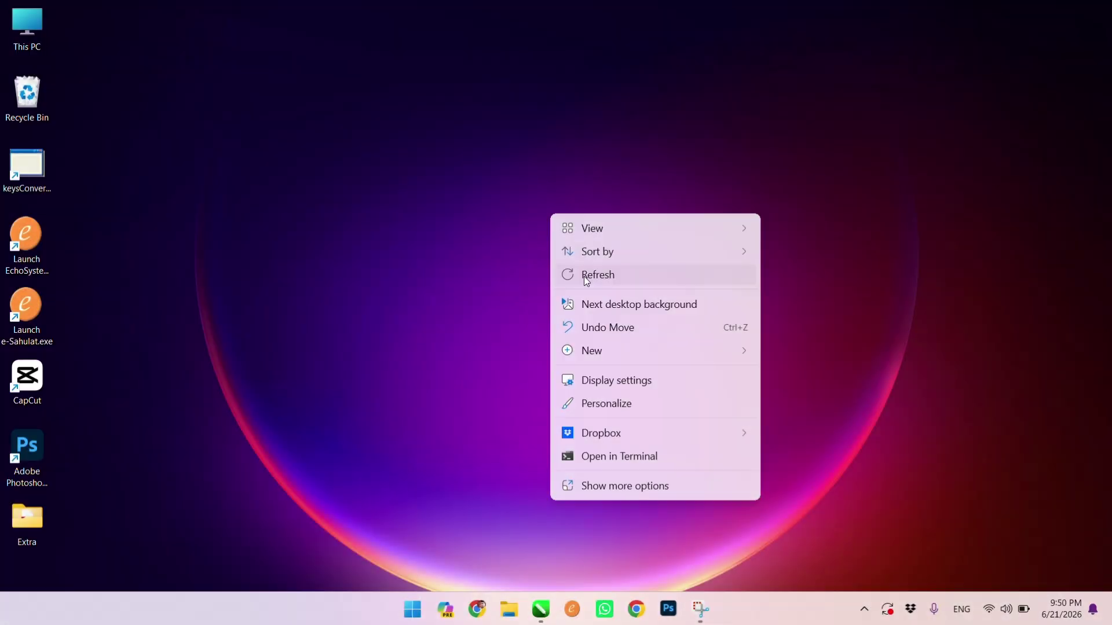
pyautogui.click(583, 276)
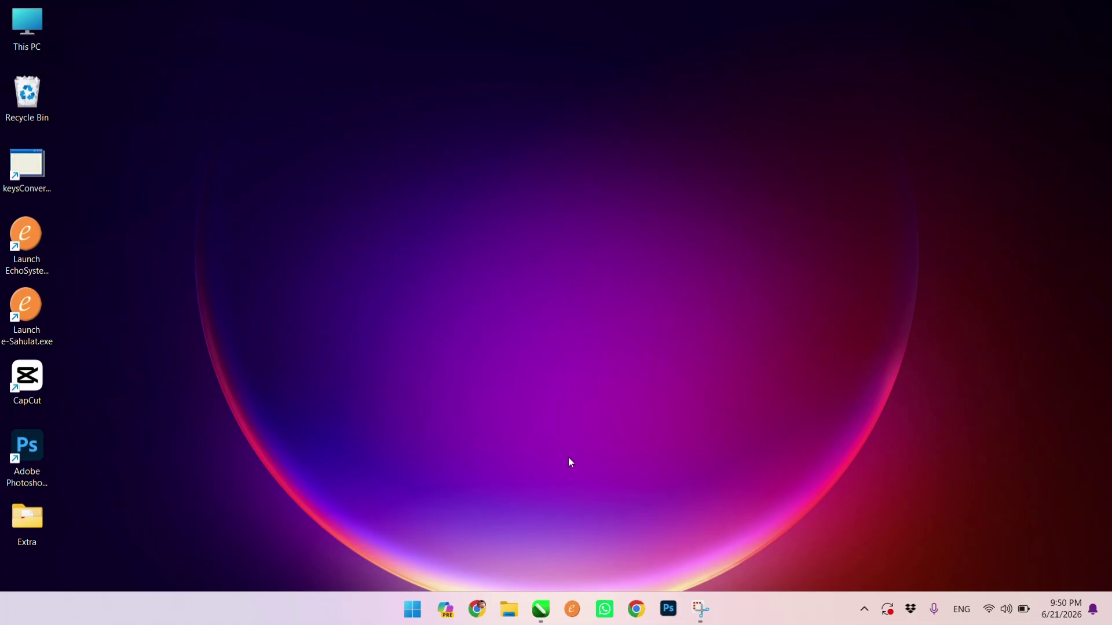
pyautogui.rightClick(594, 378)
pyautogui.click(625, 141)
pyautogui.rightClick(531, 167)
pyautogui.click(596, 228)
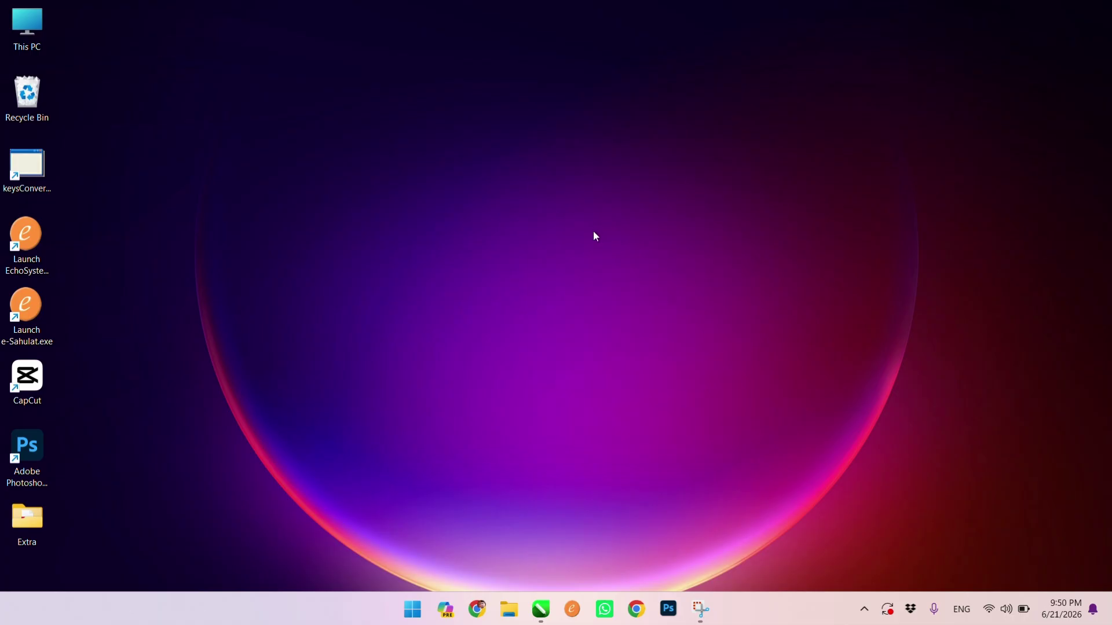
pyautogui.rightClick(532, 158)
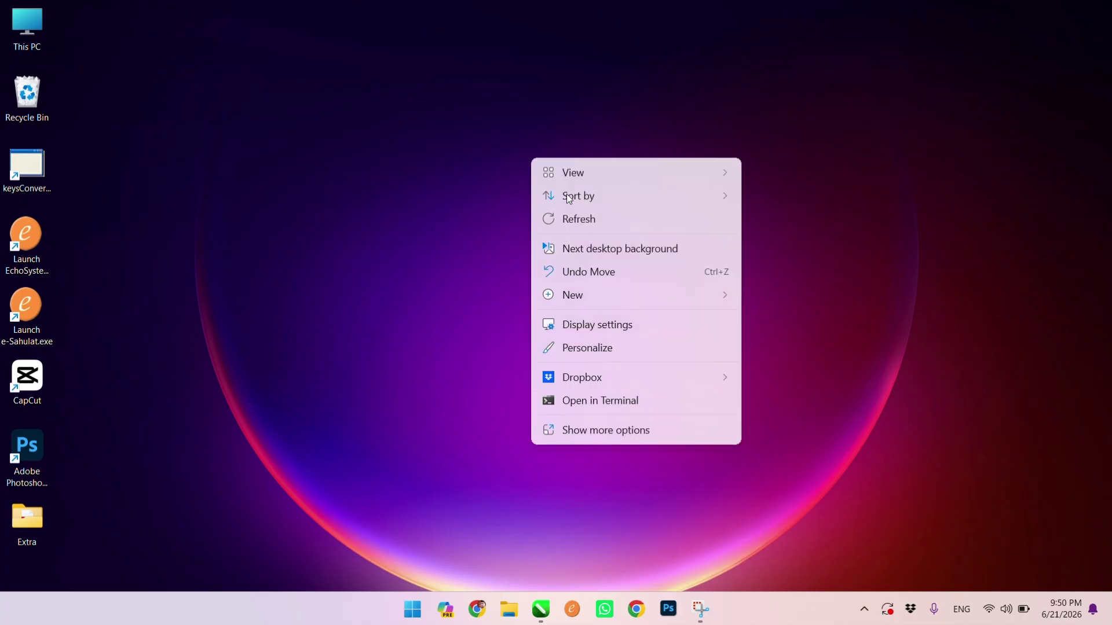
pyautogui.click(585, 221)
pyautogui.rightClick(497, 177)
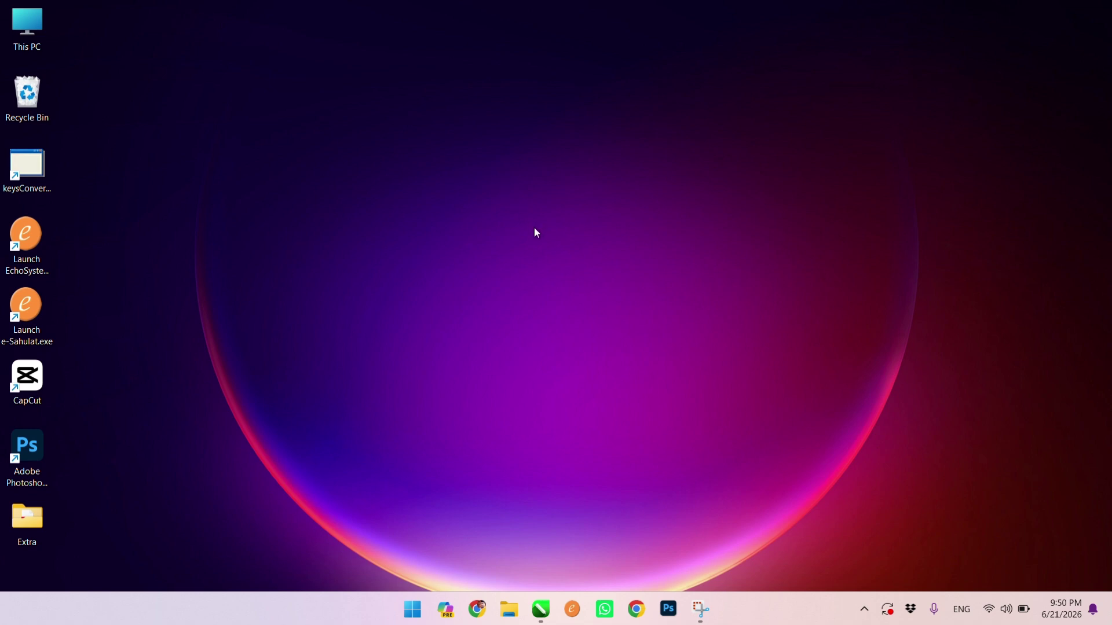
pyautogui.click(537, 236)
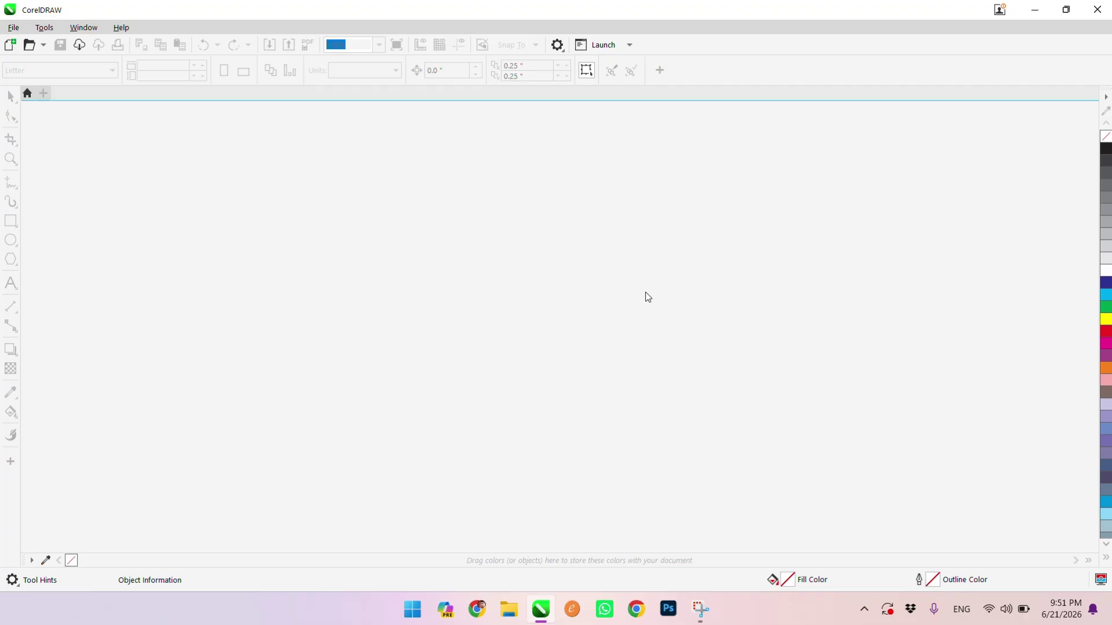
# Start a new document and name it logo
pyautogui.hotkey('ctrl', 'n')
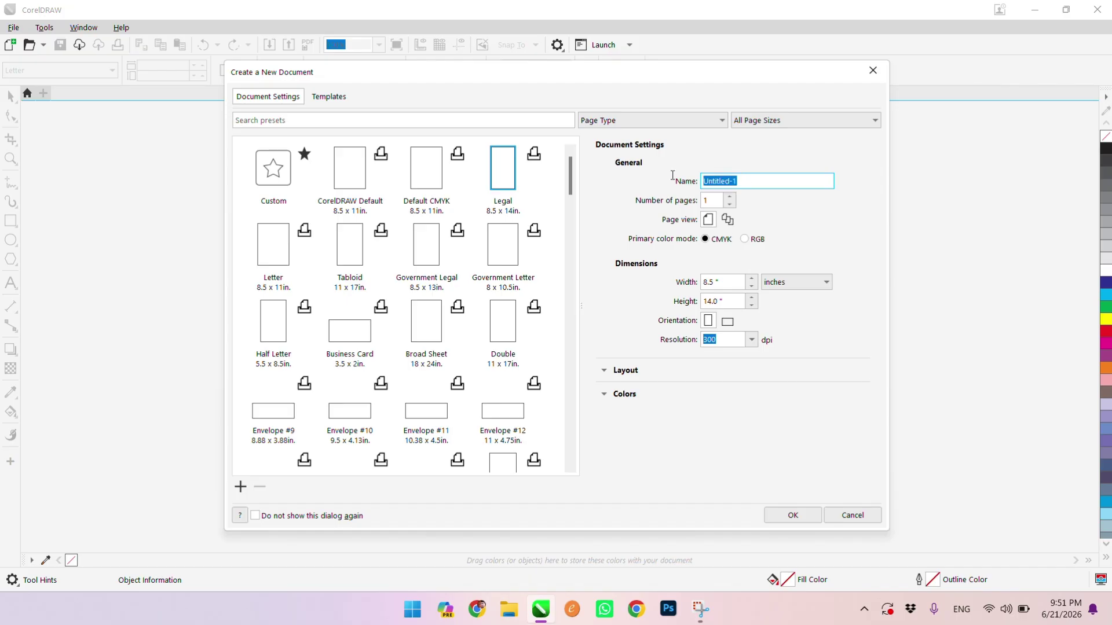
pyautogui.click(723, 183)
pyautogui.moveTo(752, 182); pyautogui.dragTo(699, 182)
pyautogui.write('log')
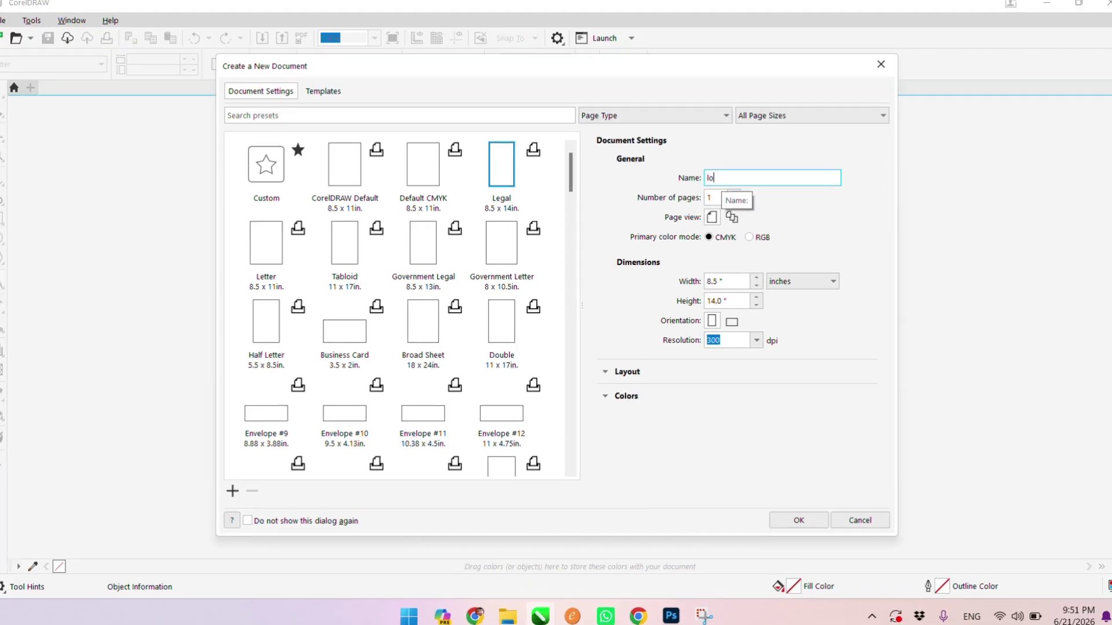
pyautogui.write('o')
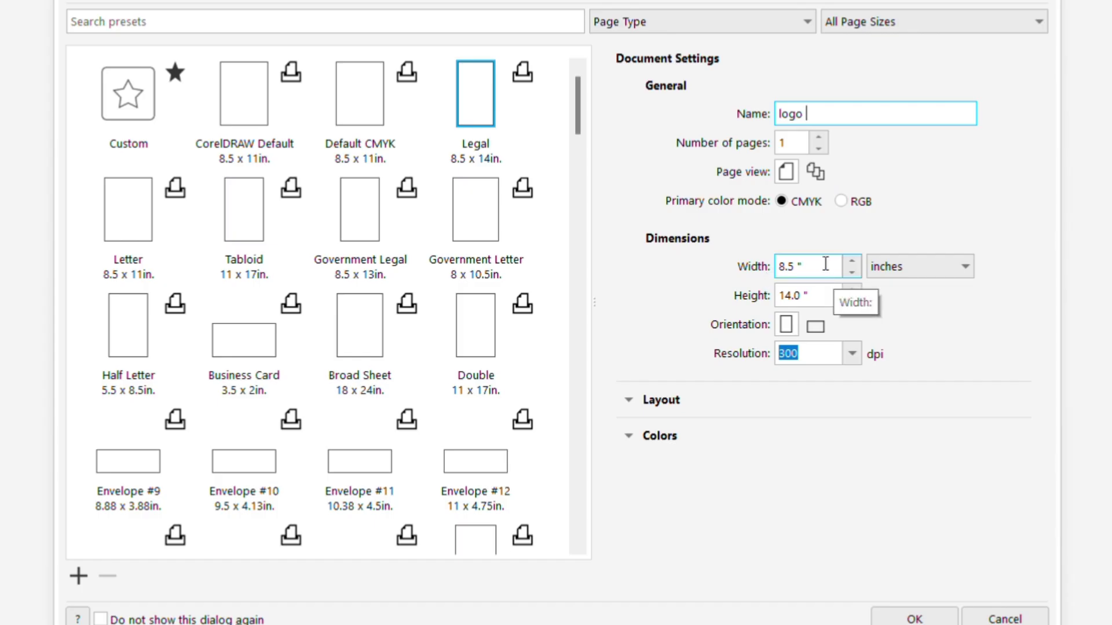
# Set the page to landscape, 14 by 8.5 inches, and create the document
pyautogui.click(817, 329)
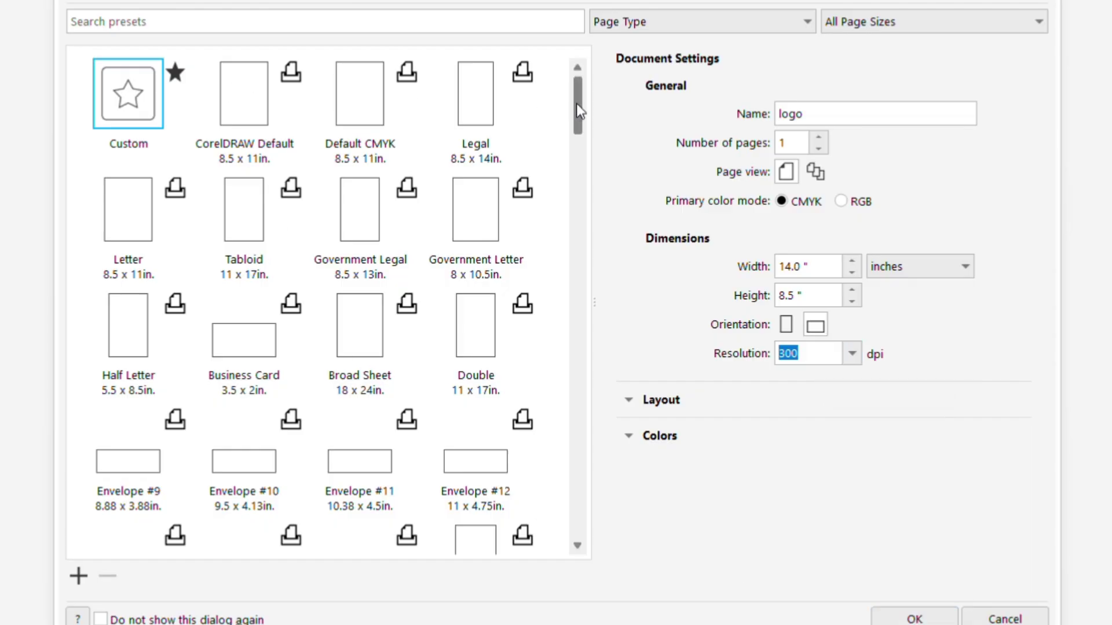
pyautogui.moveTo(576, 103)
pyautogui.mouseDown()
pyautogui.moveTo(569, 362)
pyautogui.moveTo(583, 233)
pyautogui.moveTo(574, 81)
pyautogui.mouseUp()
pyautogui.scroll(-1, 582, 121)
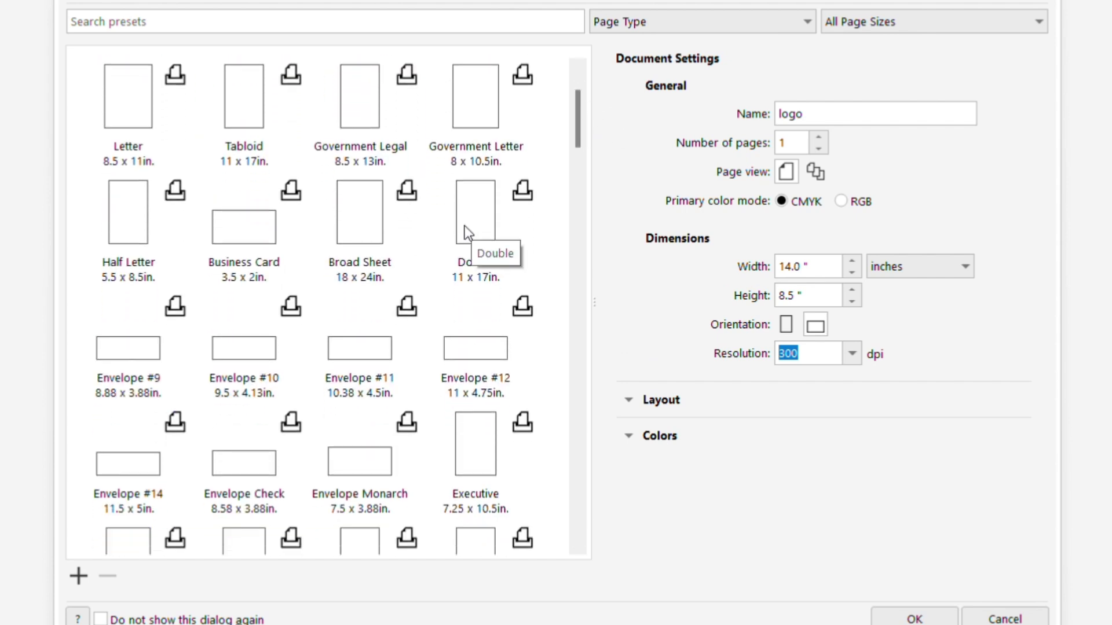
pyautogui.scroll(1, 489, 289)
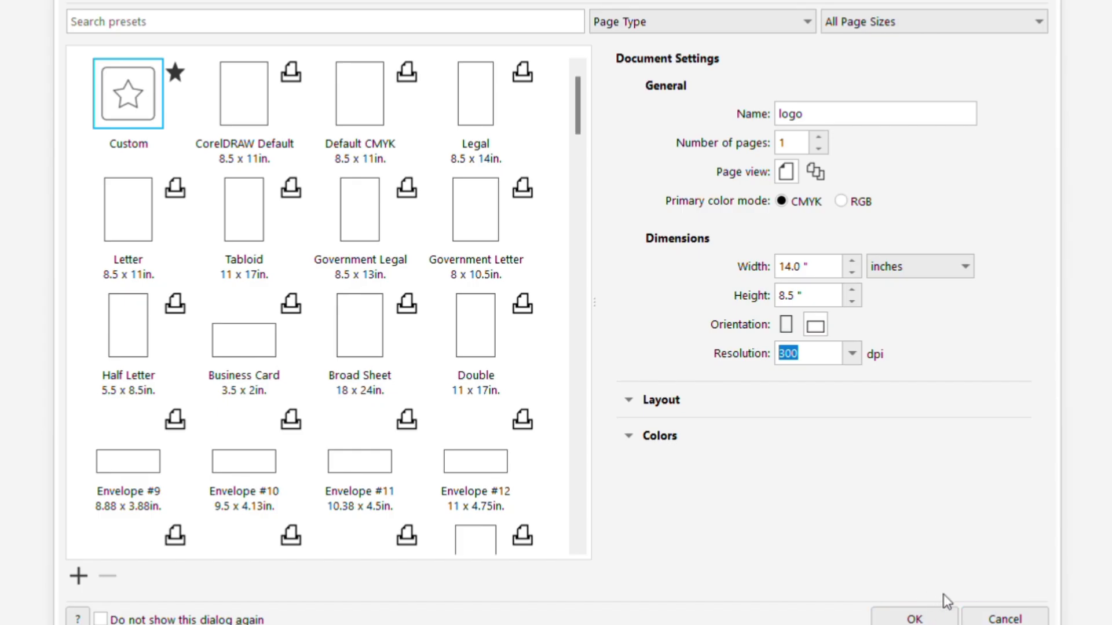
pyautogui.click(915, 618)
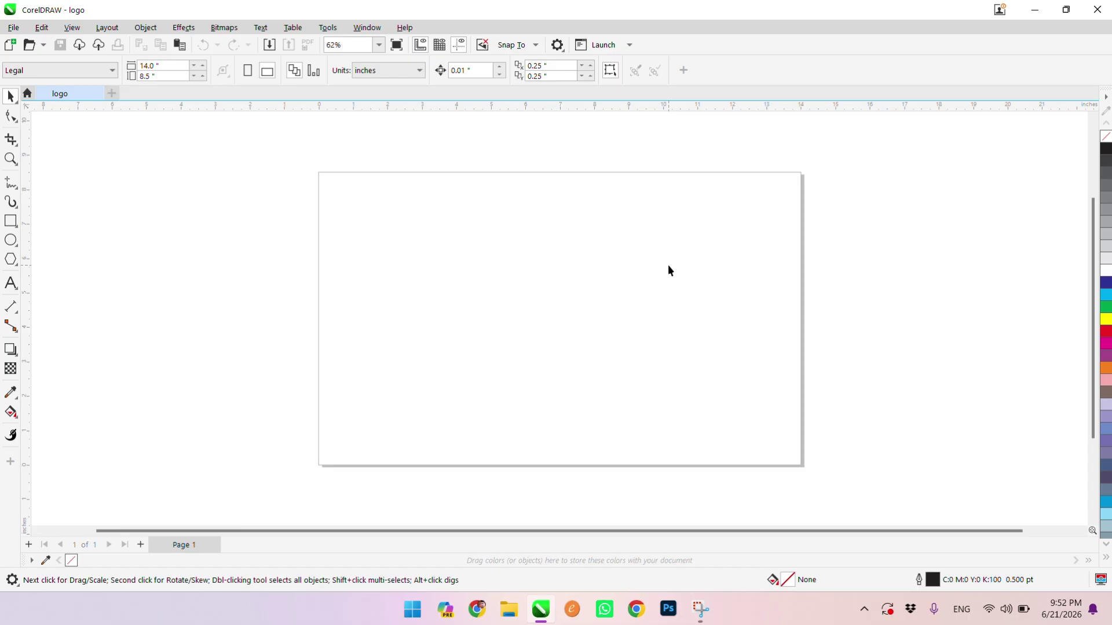
# Draw a perfect circle about 6 inches in diameter and centre it on the page
pyautogui.click(10, 241)
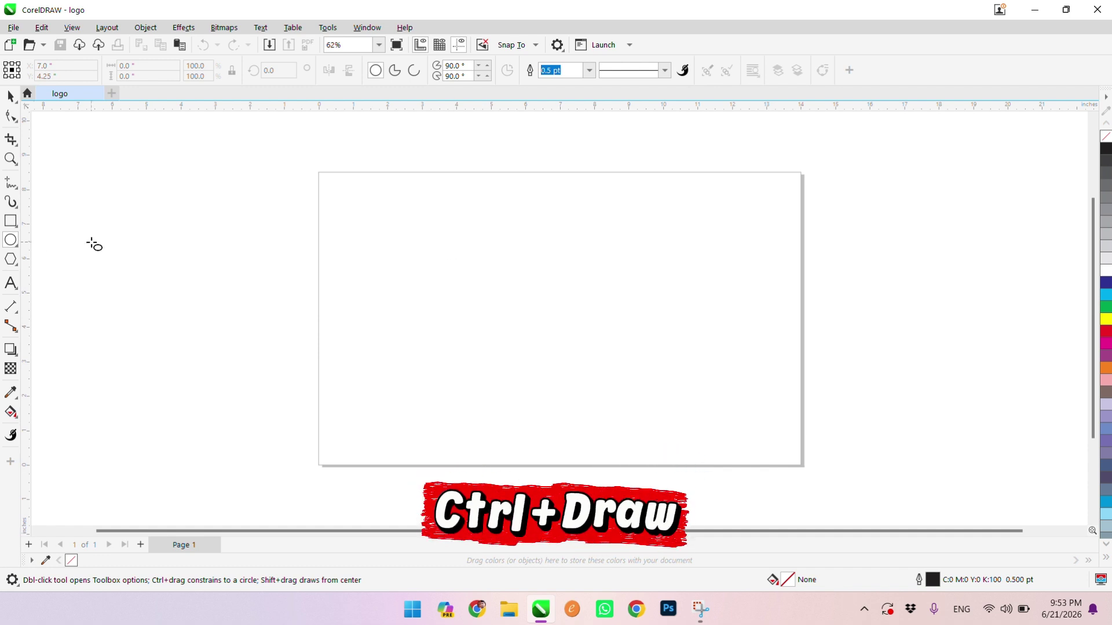
pyautogui.moveTo(484, 230); pyautogui.dragTo(692, 388)
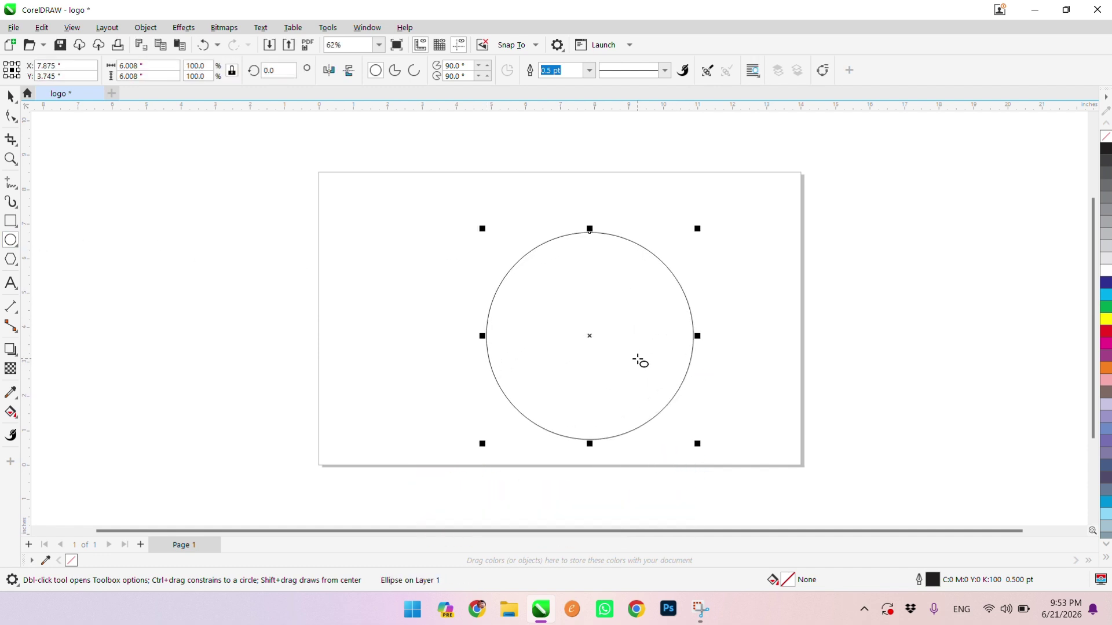
pyautogui.press('p')
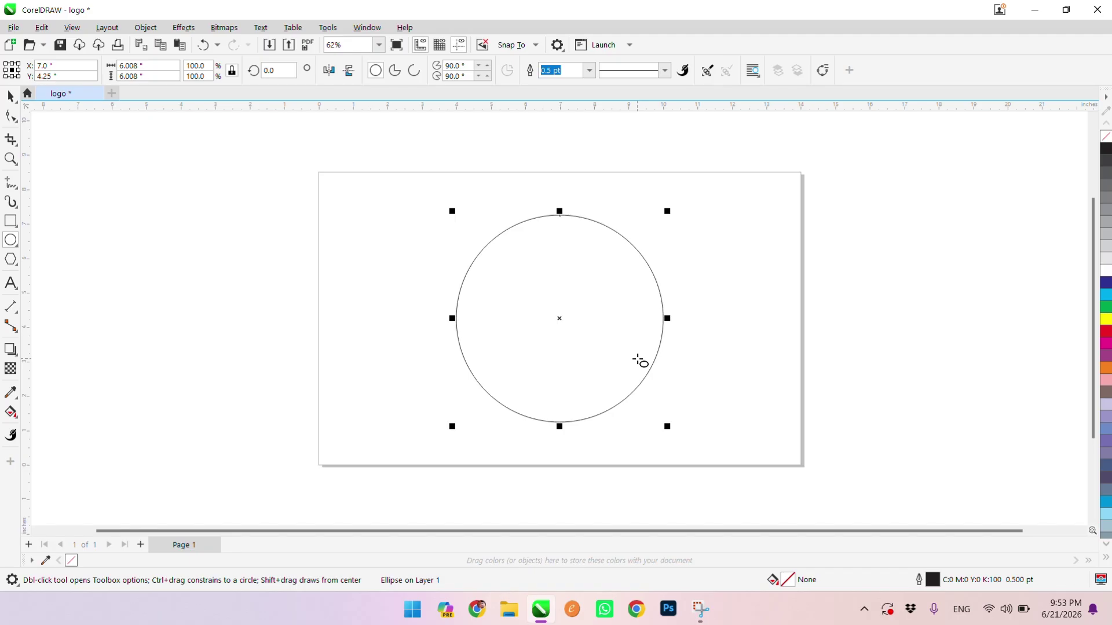
pyautogui.press('space')
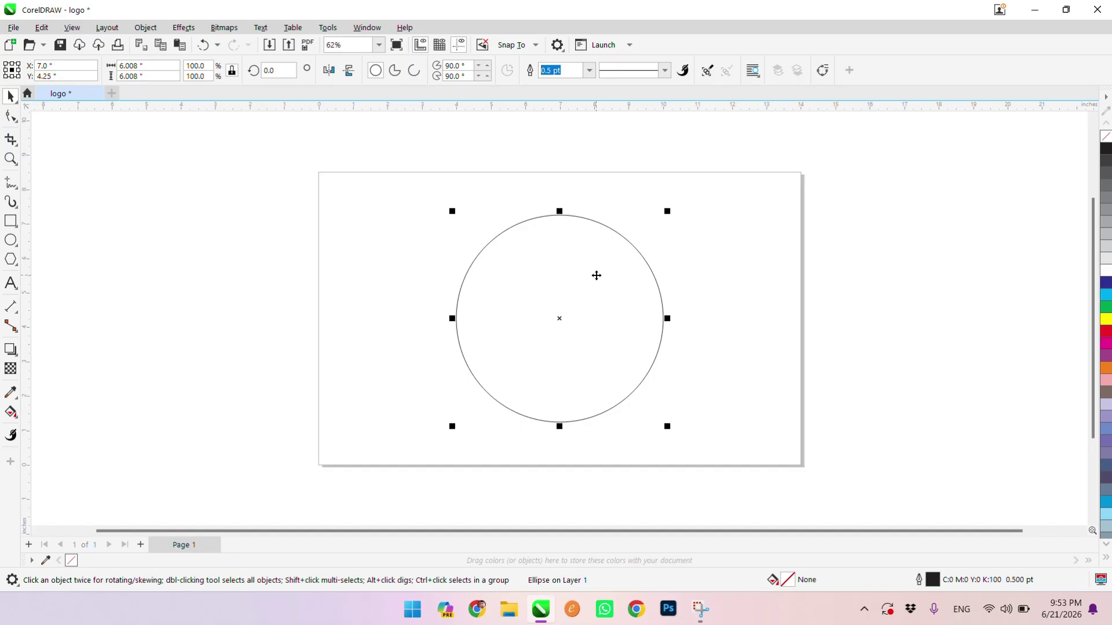
pyautogui.click(12, 241)
pyautogui.moveTo(218, 196); pyautogui.dragTo(320, 337)
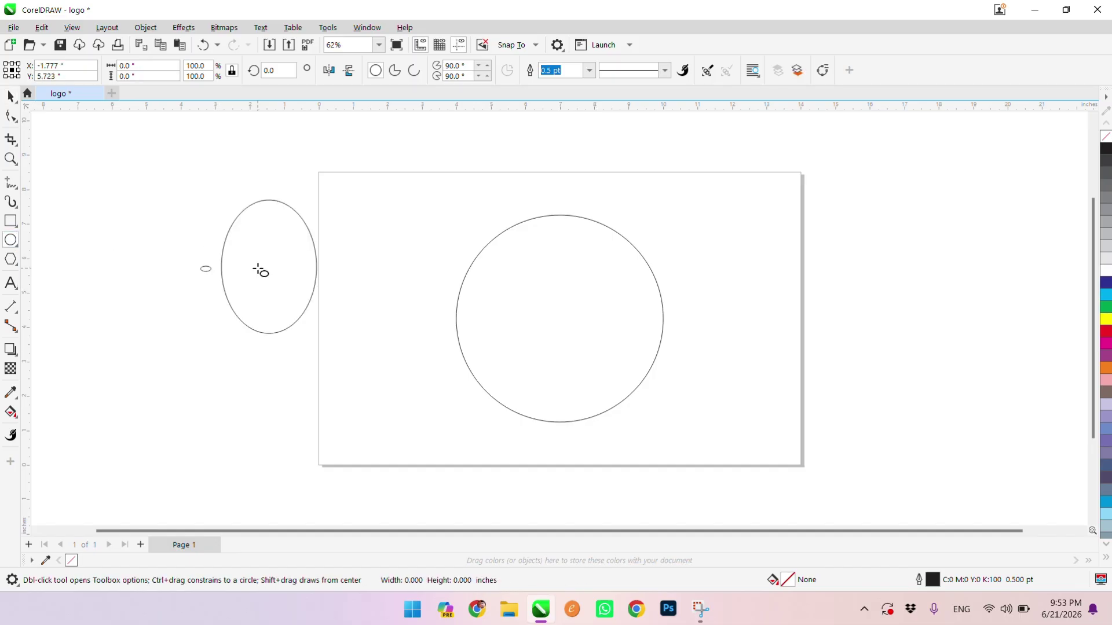
pyautogui.click(202, 267)
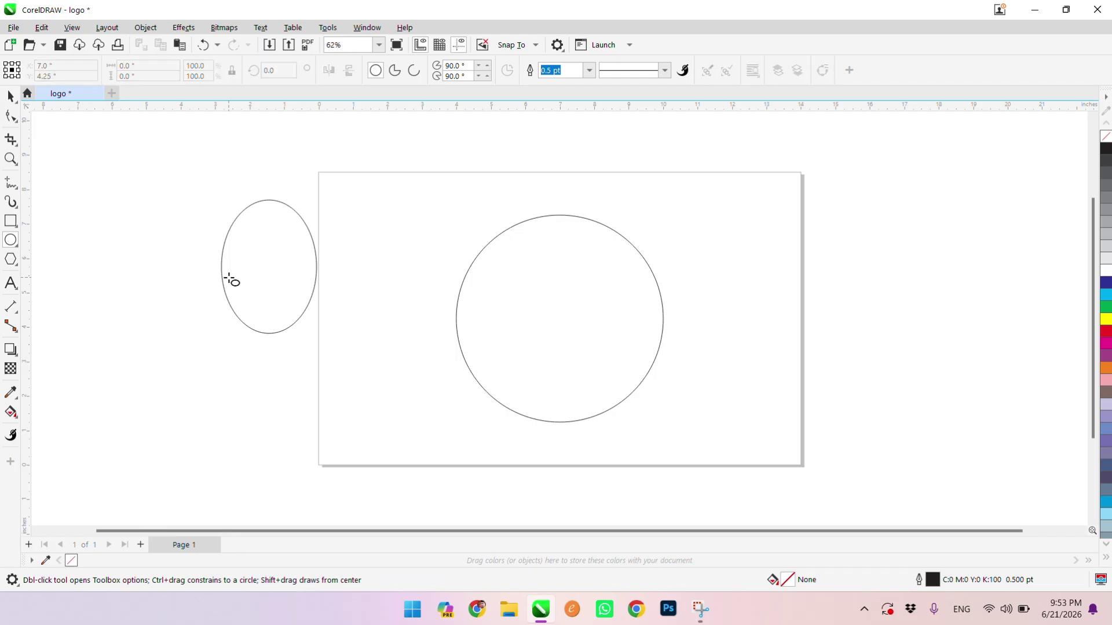
pyautogui.click(263, 264)
pyautogui.moveTo(218, 267); pyautogui.dragTo(189, 267)
pyautogui.press('space')
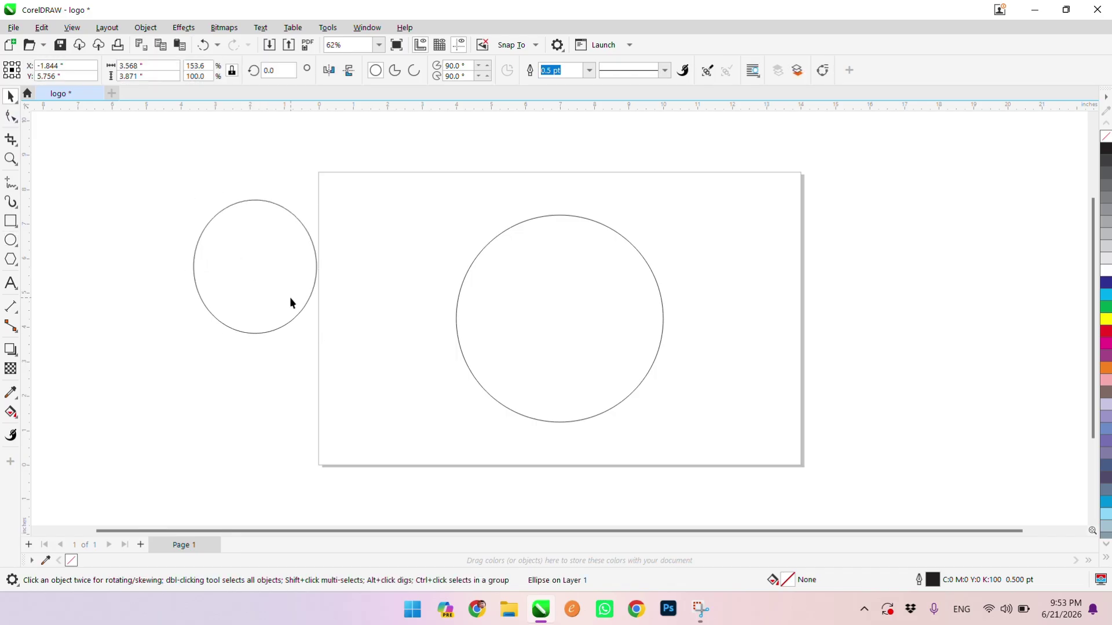
pyautogui.press('Delete')
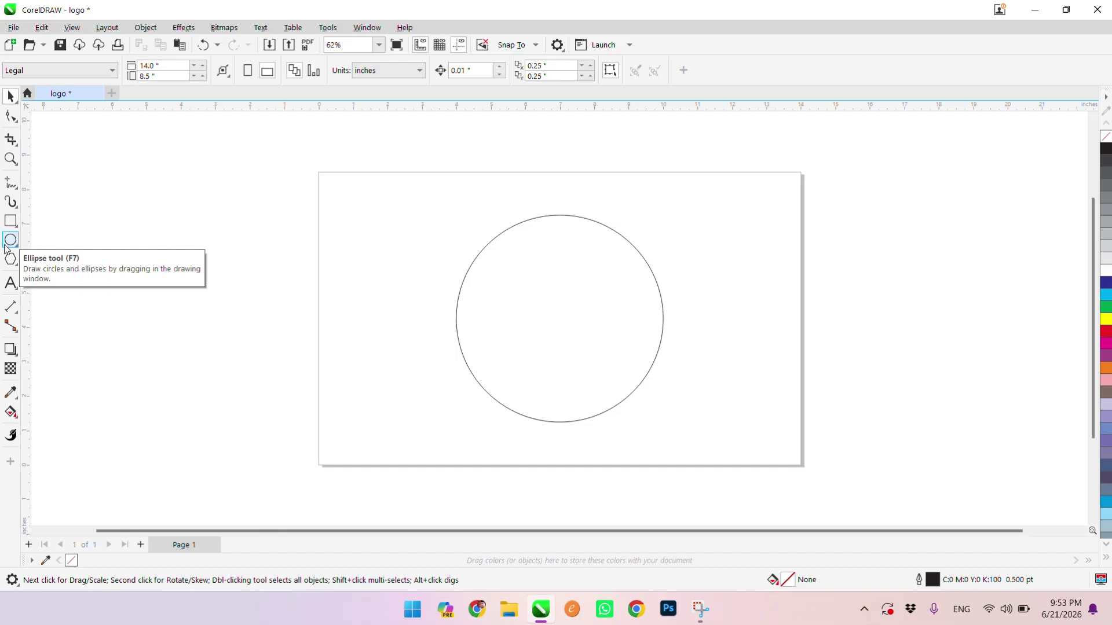
# Create a smaller concentric copy of the circle, about 4.4 inches in diameter, inside the original
pyautogui.click(624, 317)
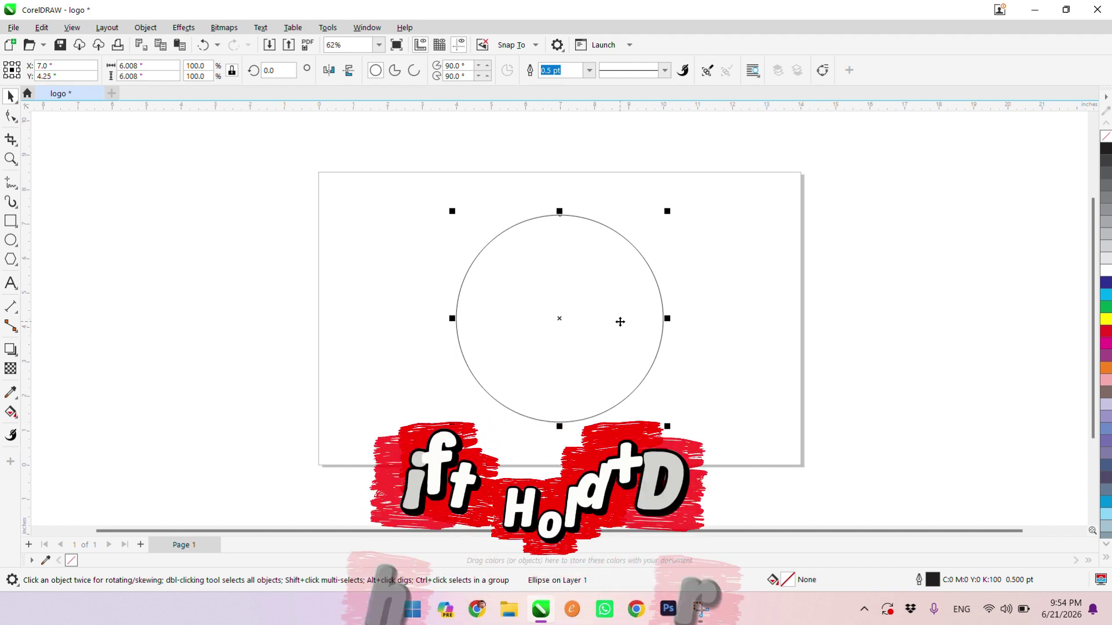
pyautogui.moveTo(667, 426); pyautogui.dragTo(640, 398)
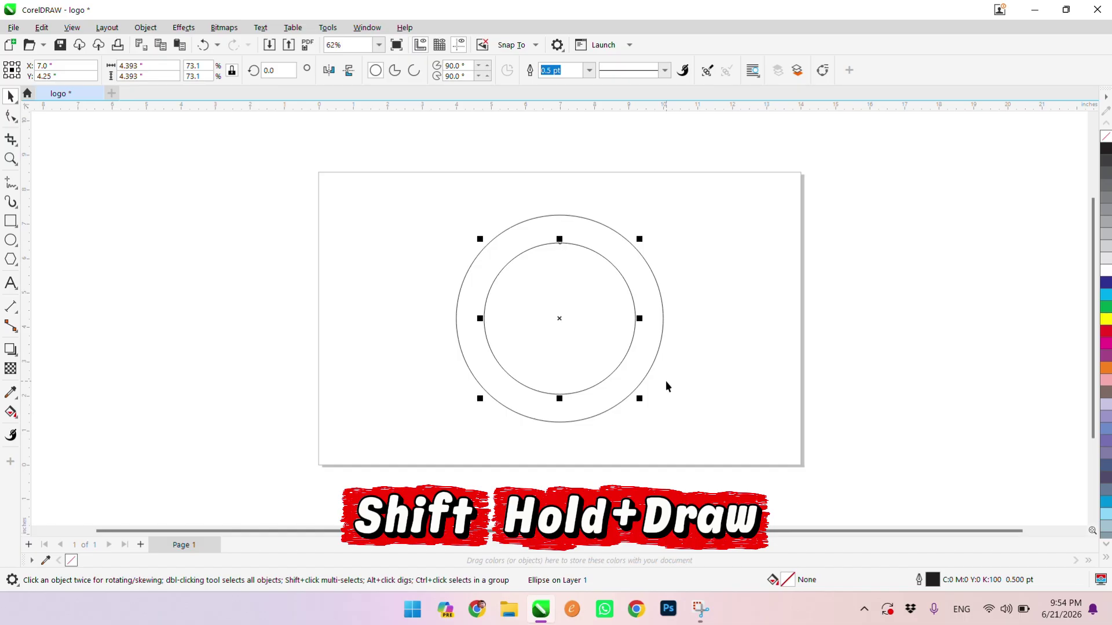
pyautogui.scroll(1, 548, 311)
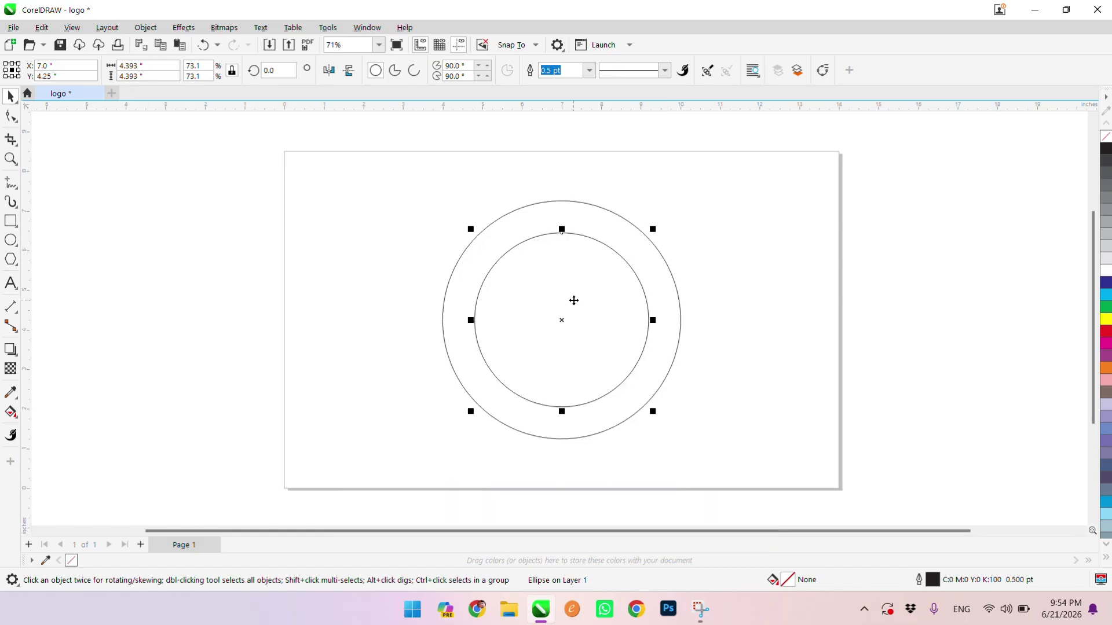
pyautogui.click(746, 269)
pyautogui.scroll(-2, 514, 325)
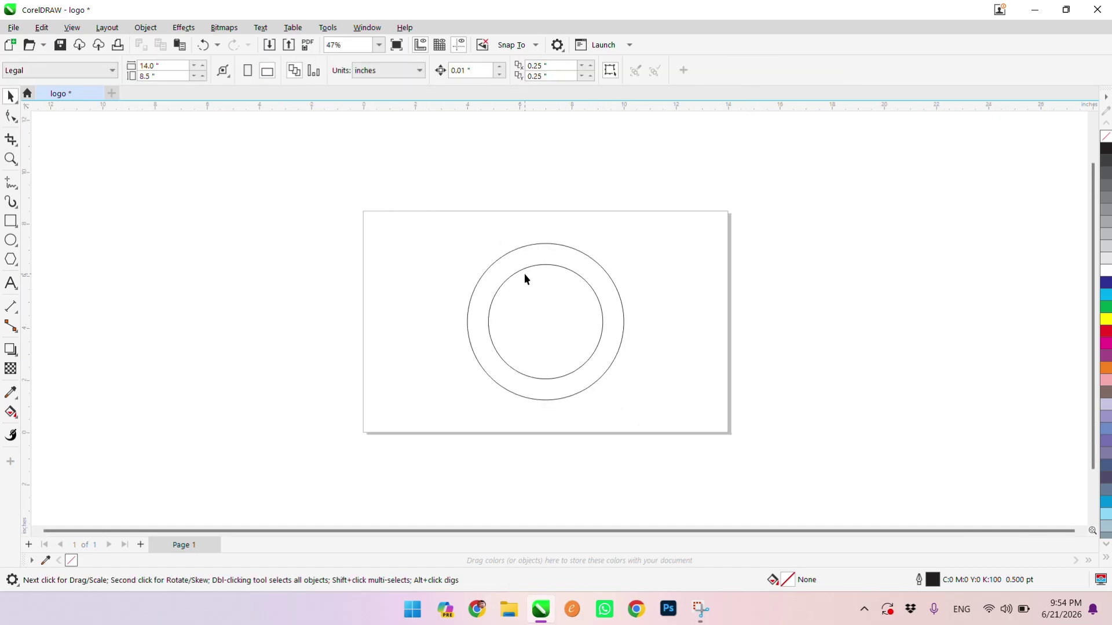
# Add the two-line artistic text "TECH BY SIDDIQUE" and "EASY TECHNOLOGY" above the circles
pyautogui.click(10, 284)
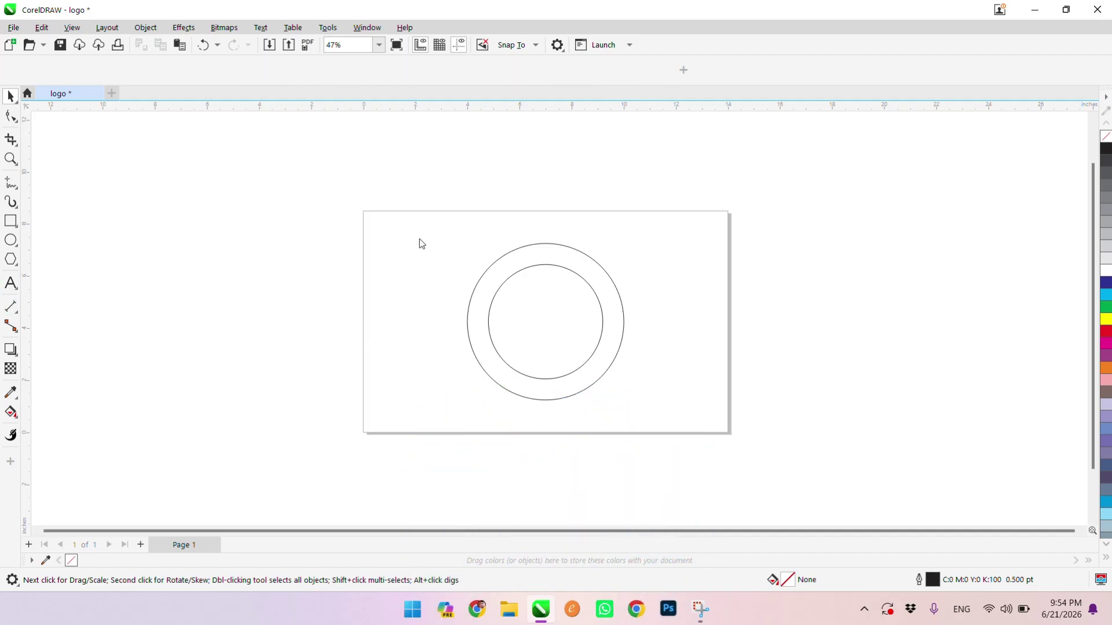
pyautogui.click(510, 192)
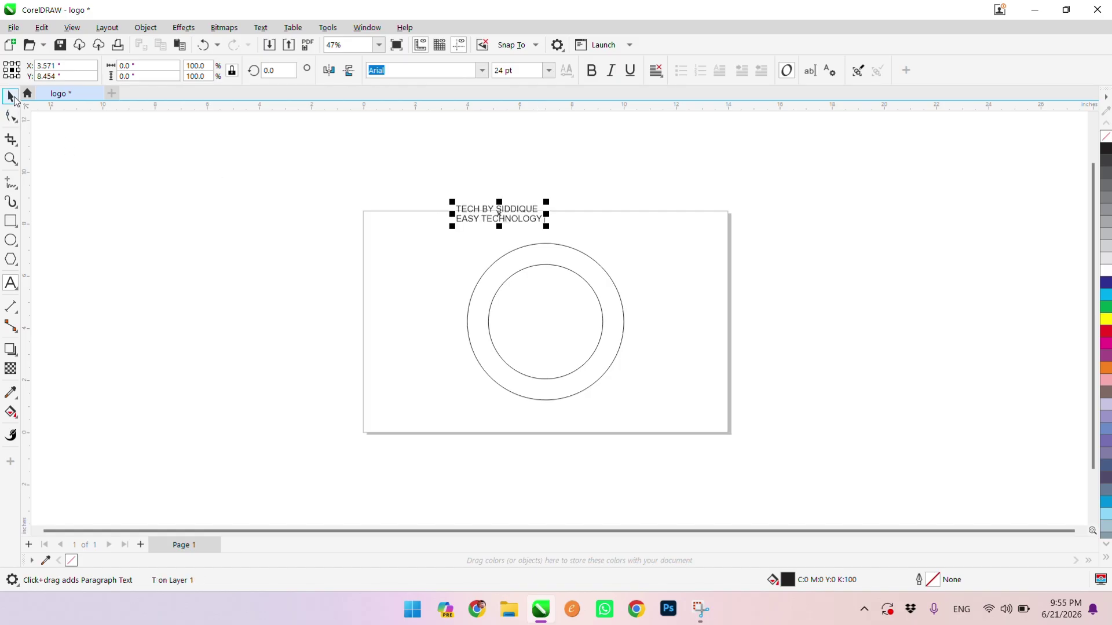
pyautogui.click(12, 98)
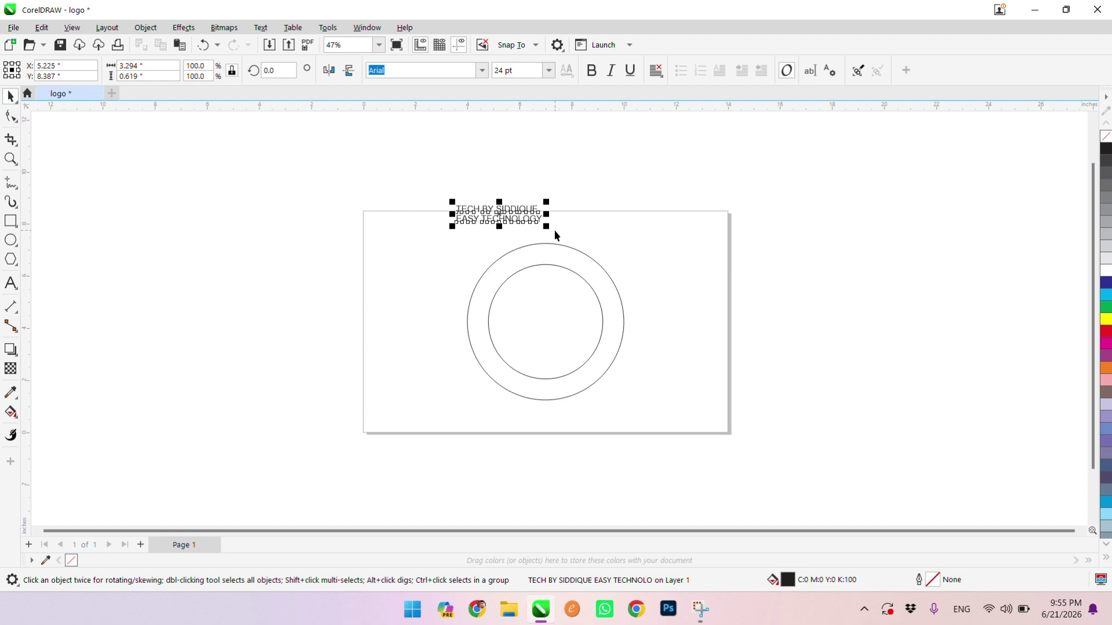
# Scale the two-line text to about 6.3 inches wide and position it roughly centred above the circles
pyautogui.moveTo(546, 226); pyautogui.dragTo(608, 273)
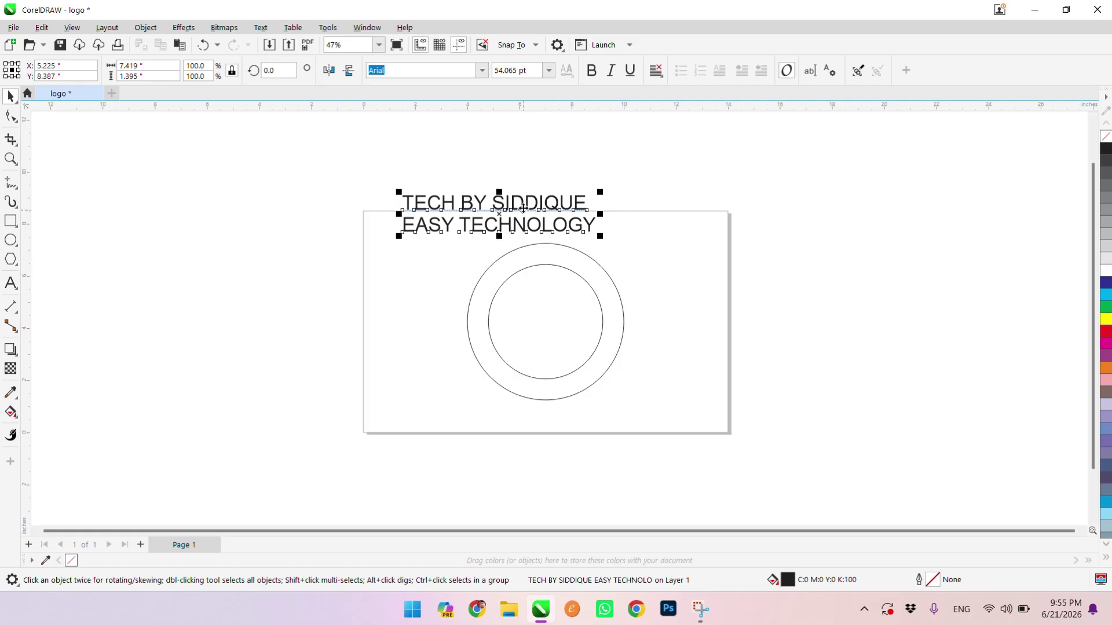
pyautogui.moveTo(533, 213); pyautogui.dragTo(575, 212)
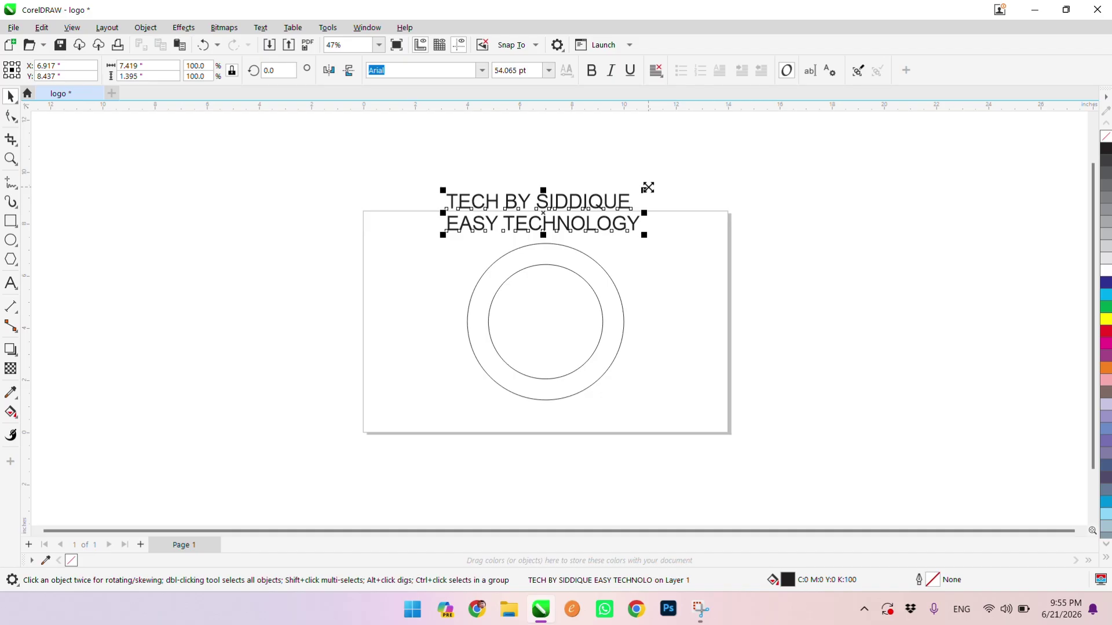
pyautogui.moveTo(648, 188)
pyautogui.mouseDown()
pyautogui.moveTo(638, 199)
pyautogui.moveTo(664, 190)
pyautogui.mouseUp()
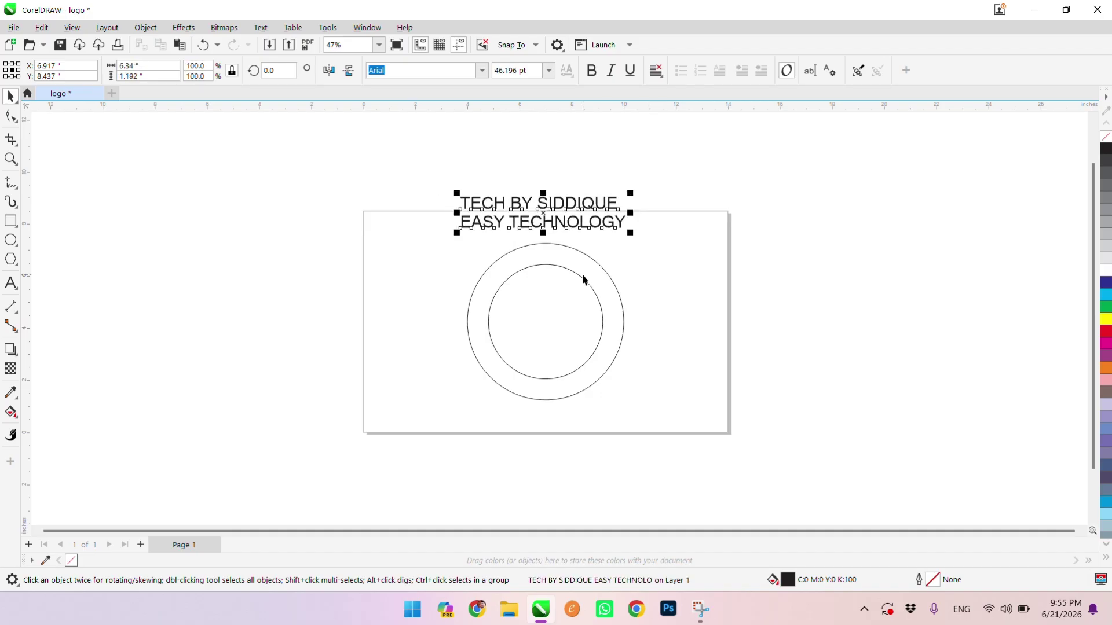
pyautogui.click(704, 200)
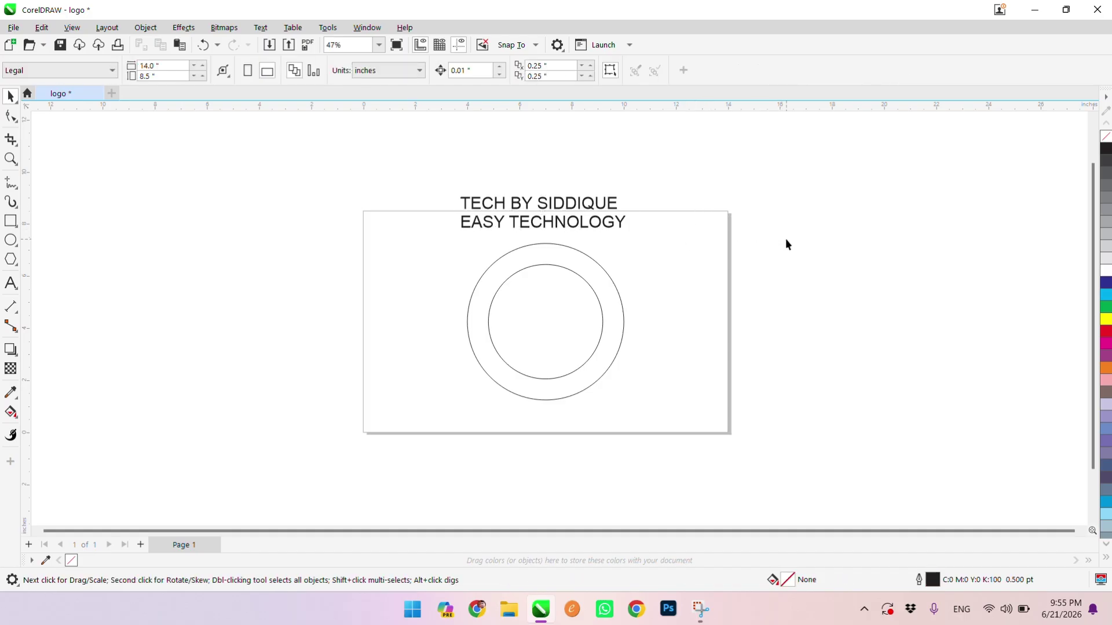
# Set the font of the two-line text to Geometr212 BkCn BT in bold
pyautogui.moveTo(785, 239); pyautogui.dragTo(411, 419)
pyautogui.click(572, 202)
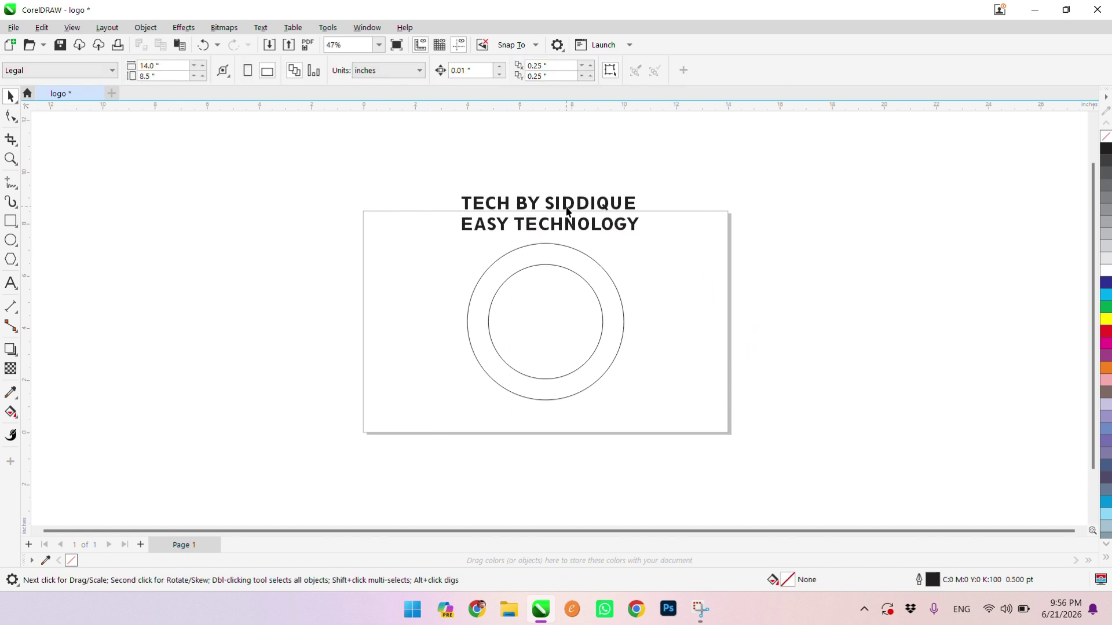
pyautogui.scroll(2, 567, 210)
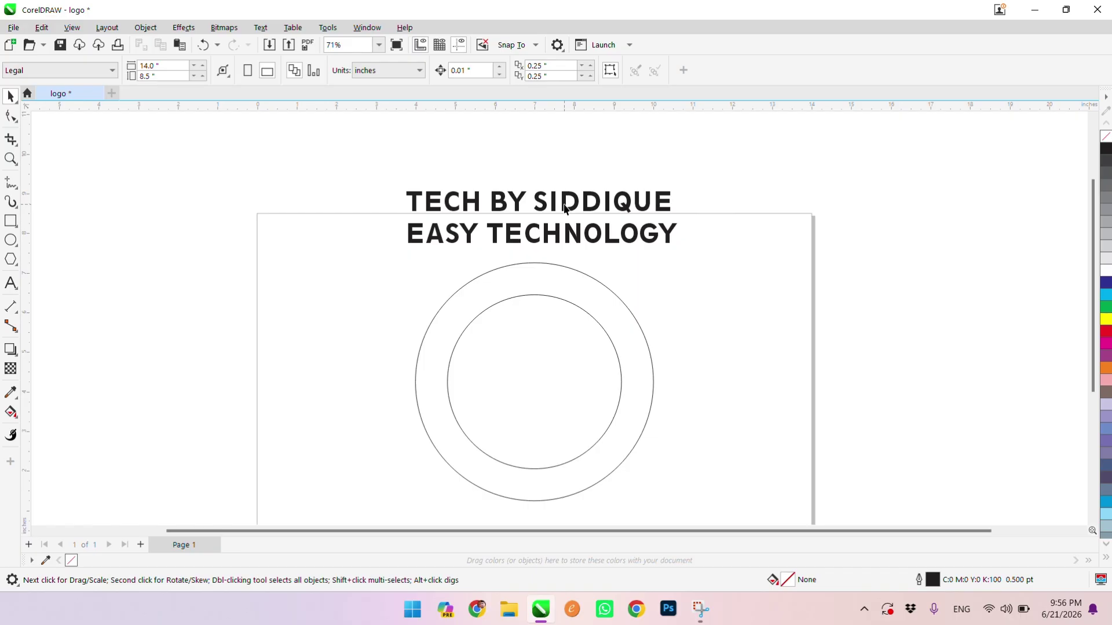
pyautogui.click(565, 207)
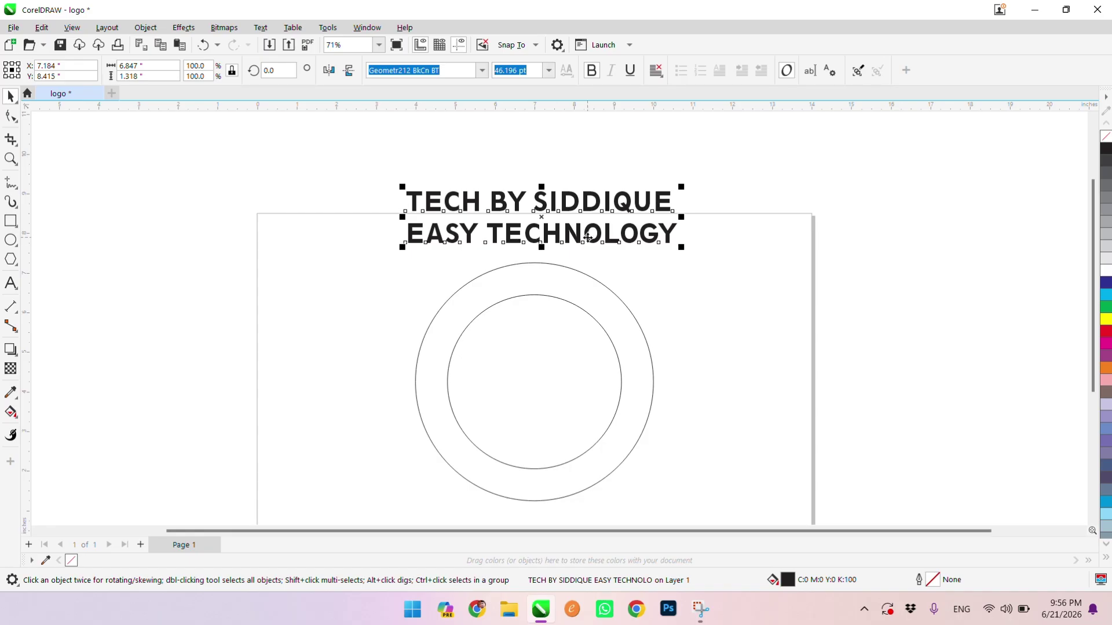
pyautogui.click(648, 174)
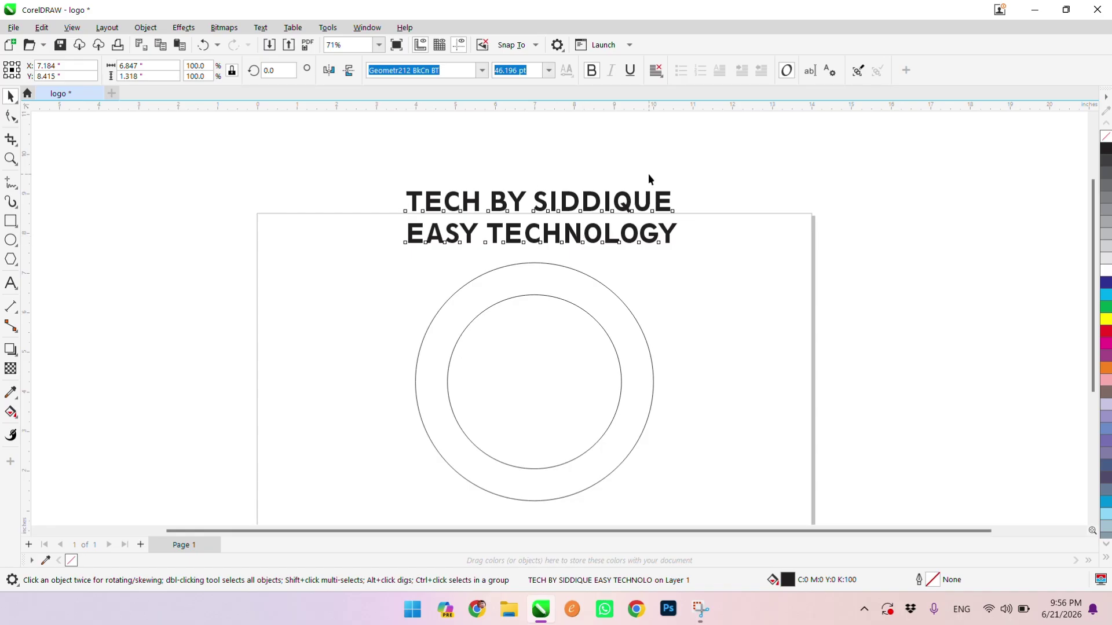
pyautogui.click(649, 204)
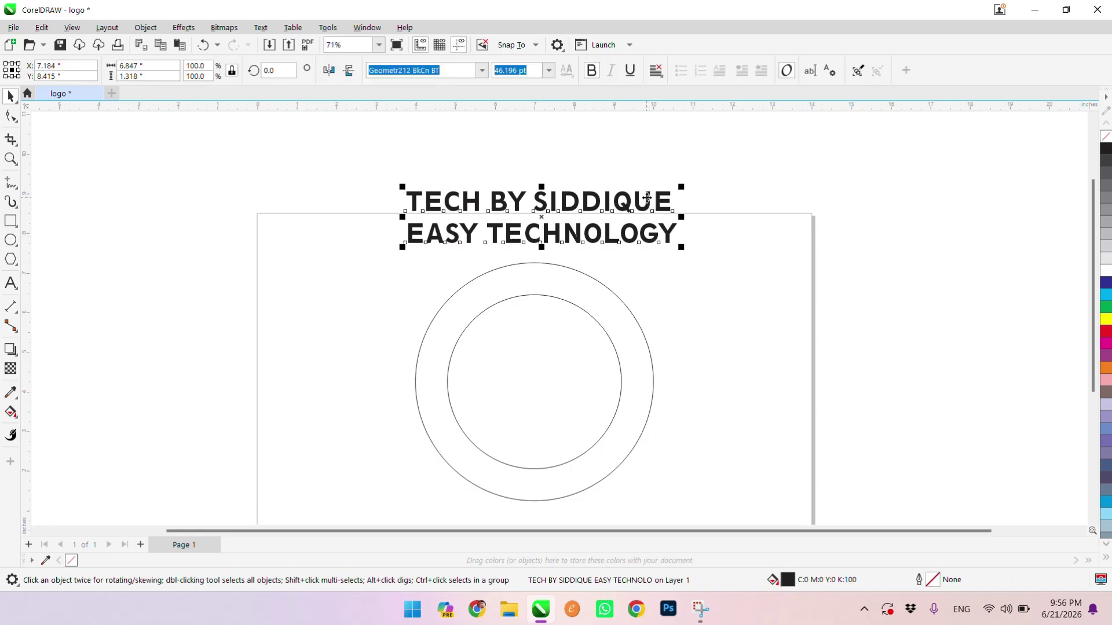
pyautogui.click(482, 70)
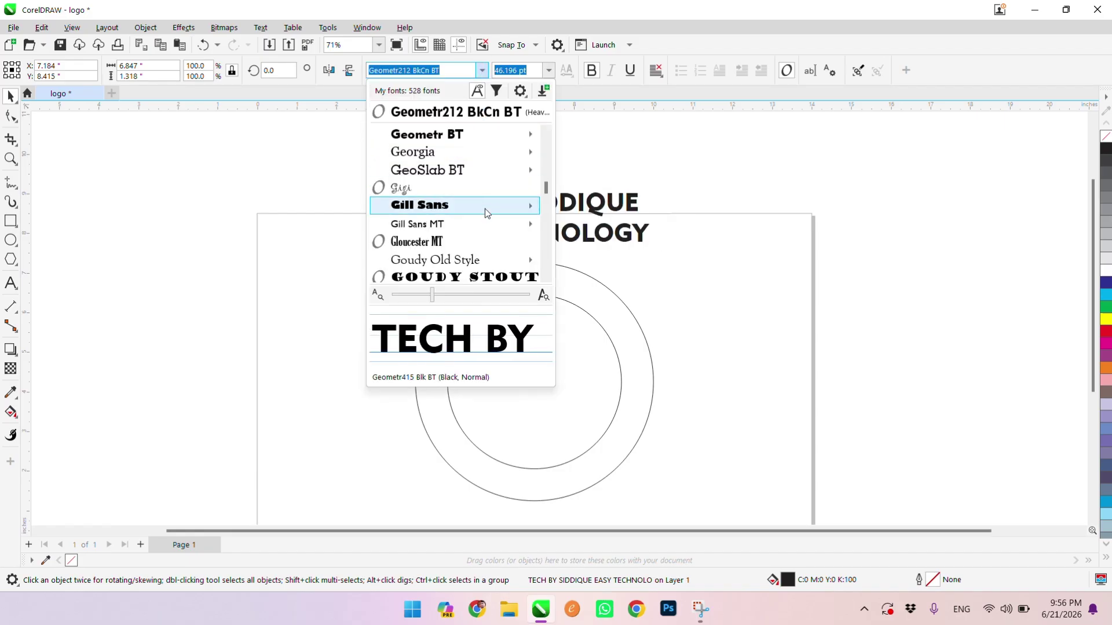
pyautogui.moveTo(485, 207)
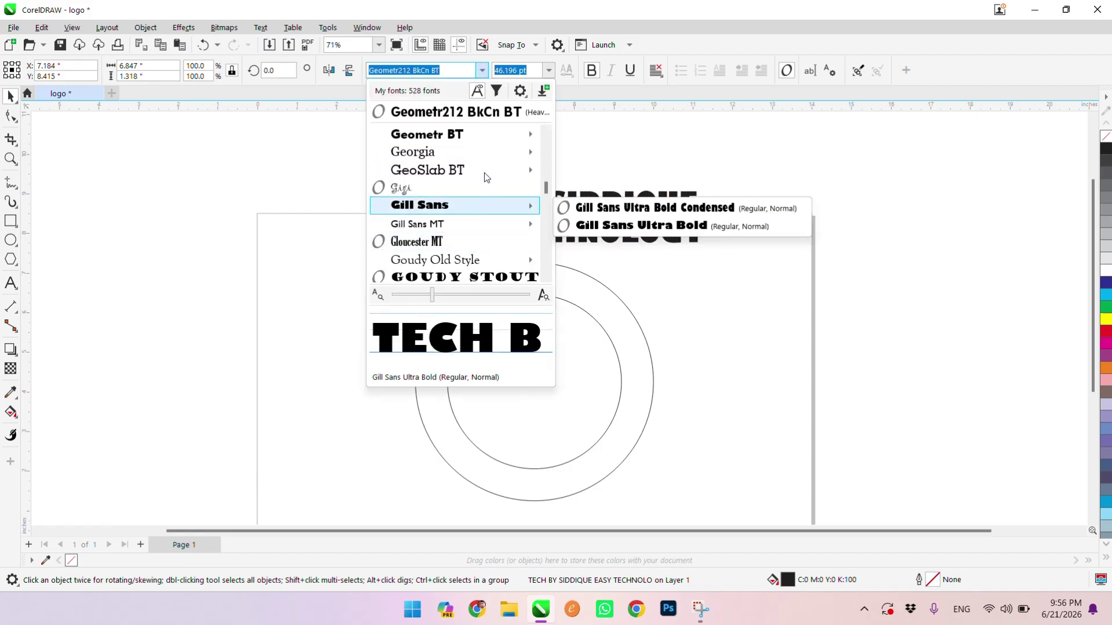
pyautogui.click(657, 216)
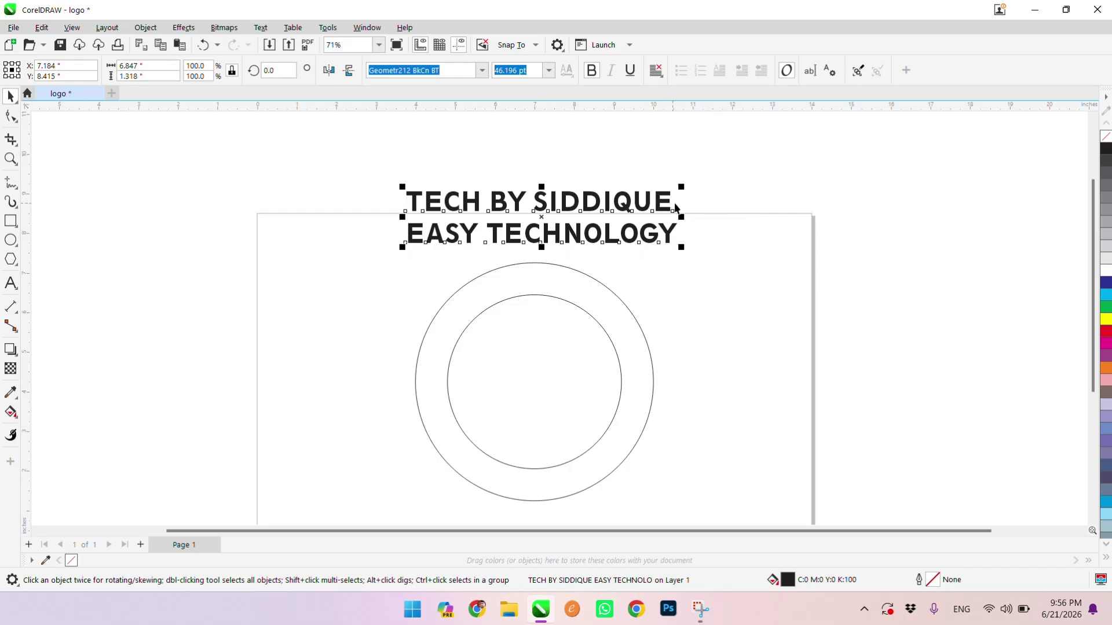
# Break the two-line text apart into separate "TECH BY SIDDIQUE" and "EASY TECHNOLOGY" text objects
pyautogui.click(673, 205)
pyautogui.click(663, 204)
pyautogui.hotkey('ctrl', 'k')
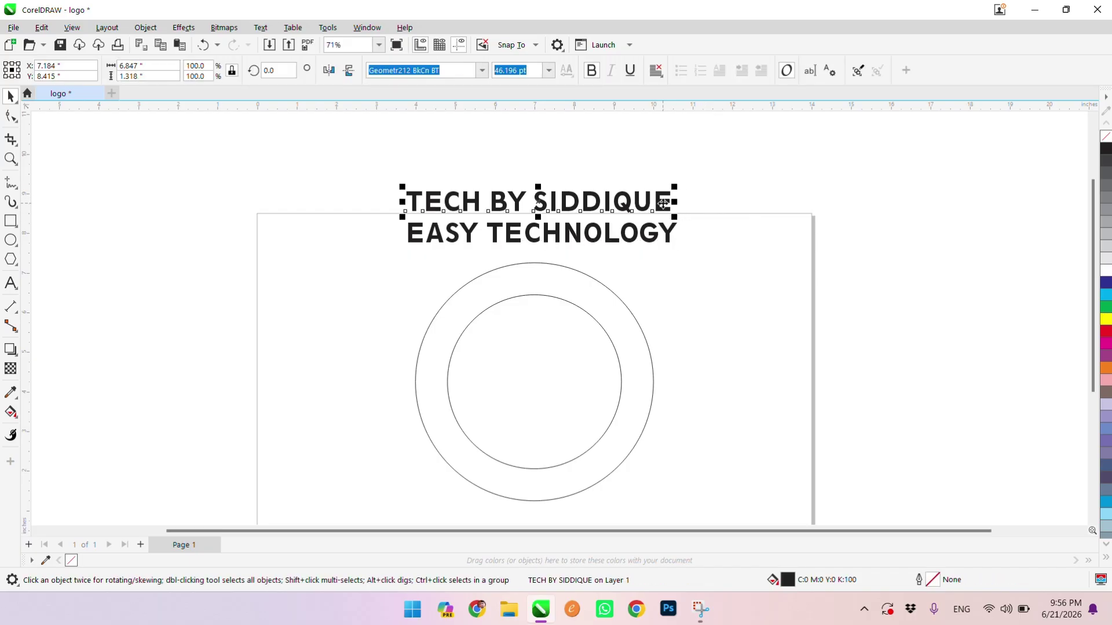
pyautogui.click(759, 176)
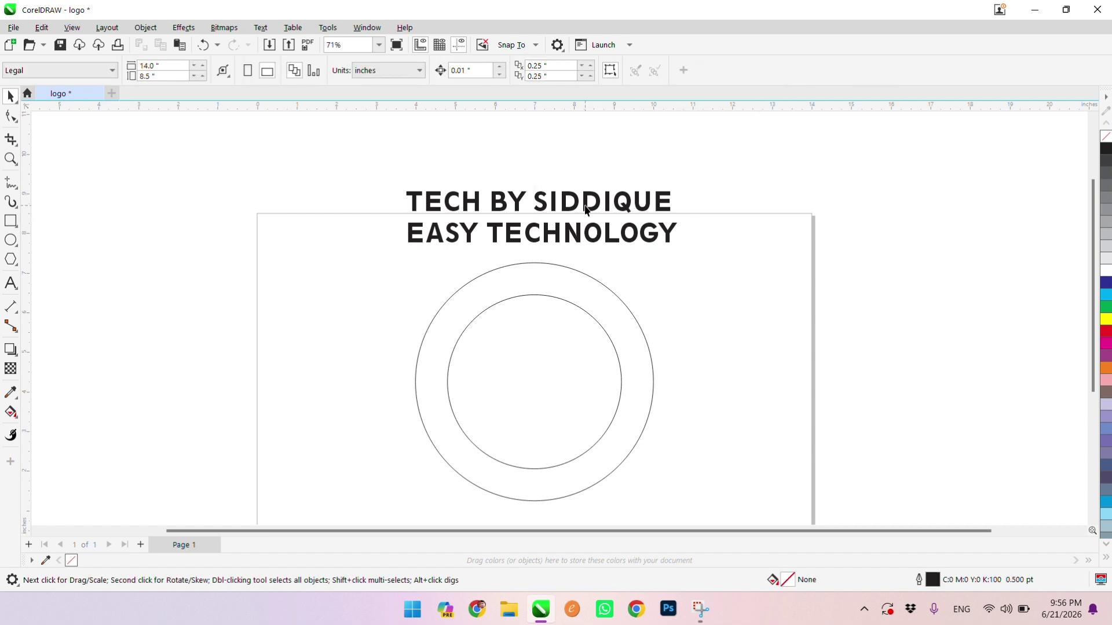
pyautogui.click(577, 231)
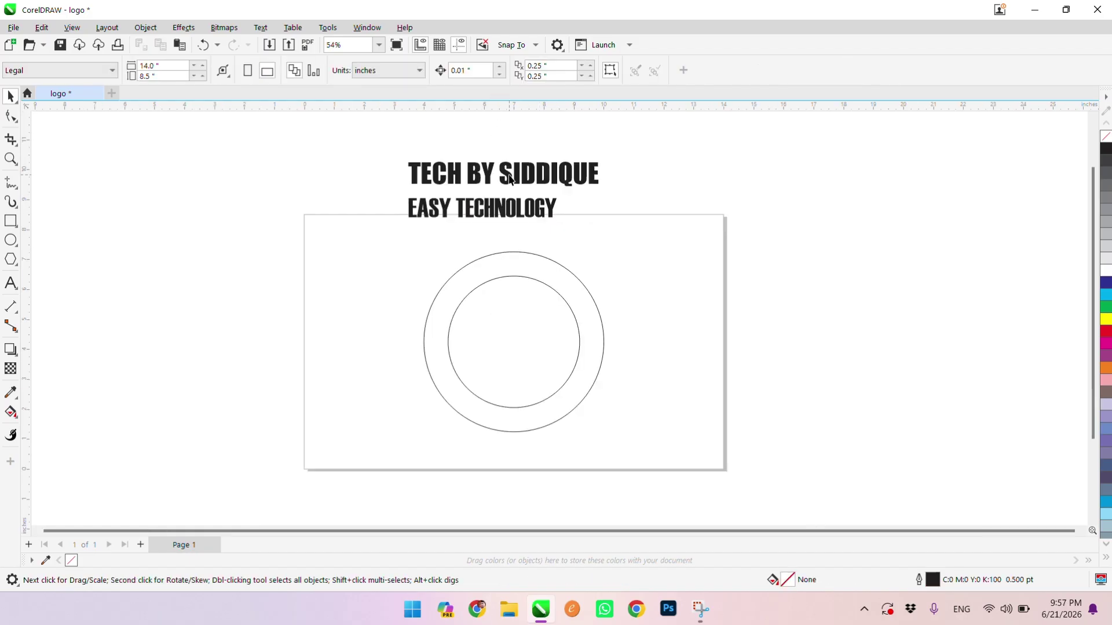
# Scale both text lines down together so "TECH BY SIDDIQUE" is 55.6 pt and about 5.4 inches wide
pyautogui.click(509, 179)
pyautogui.scroll(3, 510, 177)
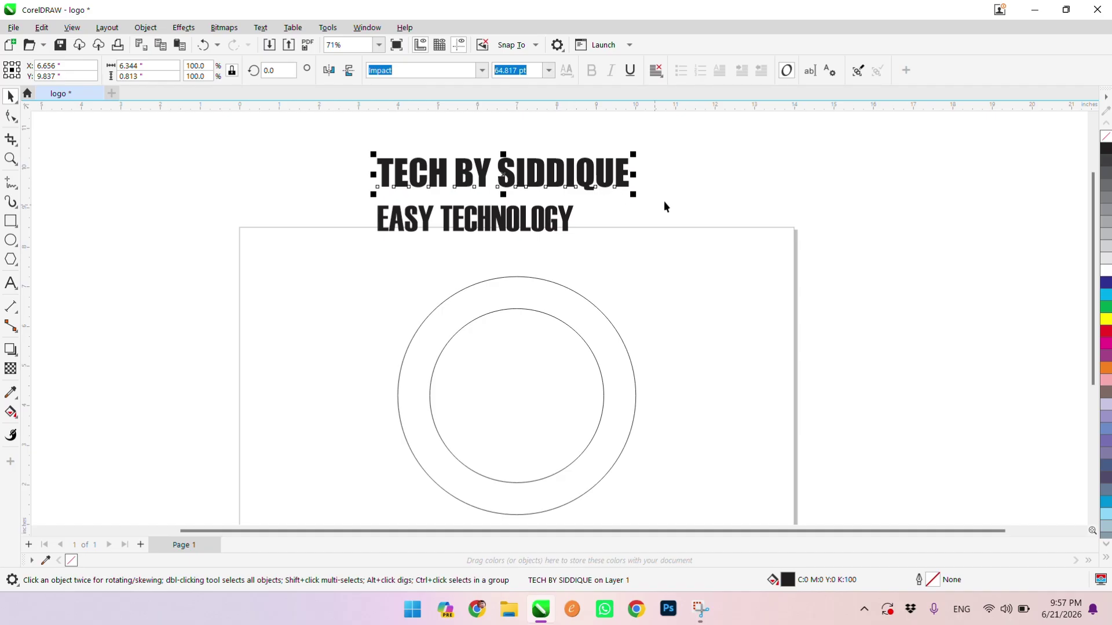
pyautogui.moveTo(699, 126); pyautogui.dragTo(331, 256)
pyautogui.moveTo(631, 239); pyautogui.dragTo(598, 228)
pyautogui.click(598, 202)
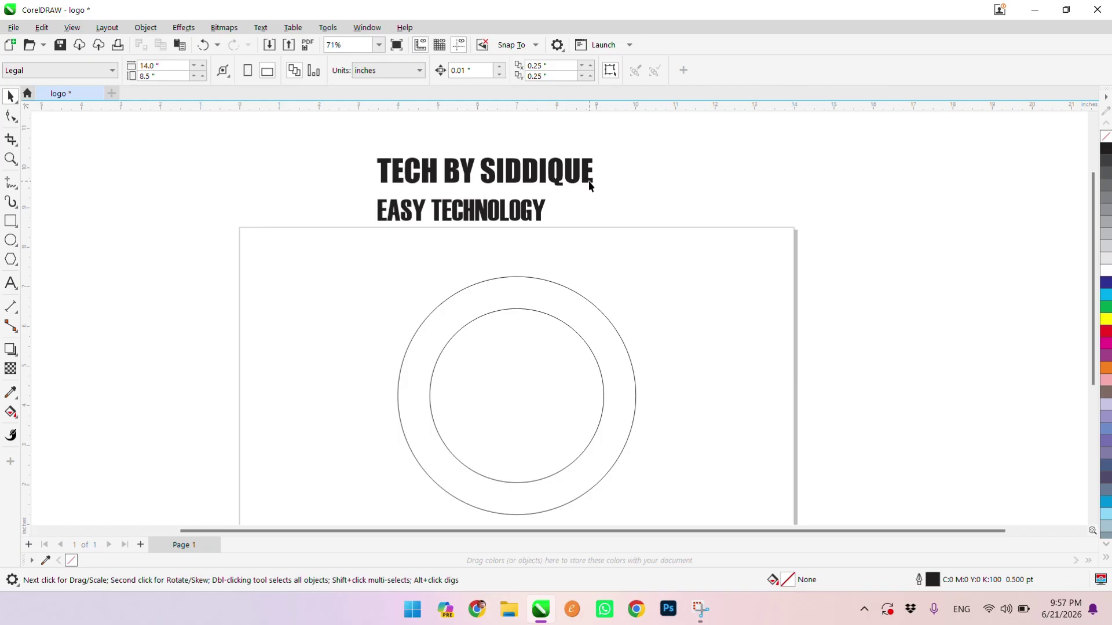
# Widen the letter spacing of "TECH BY SIDDIQUE" to about 6.4 inches wide, and loosen the letter spacing of "EASY TECHNOLOGY" as well
pyautogui.moveTo(598, 192); pyautogui.dragTo(643, 191)
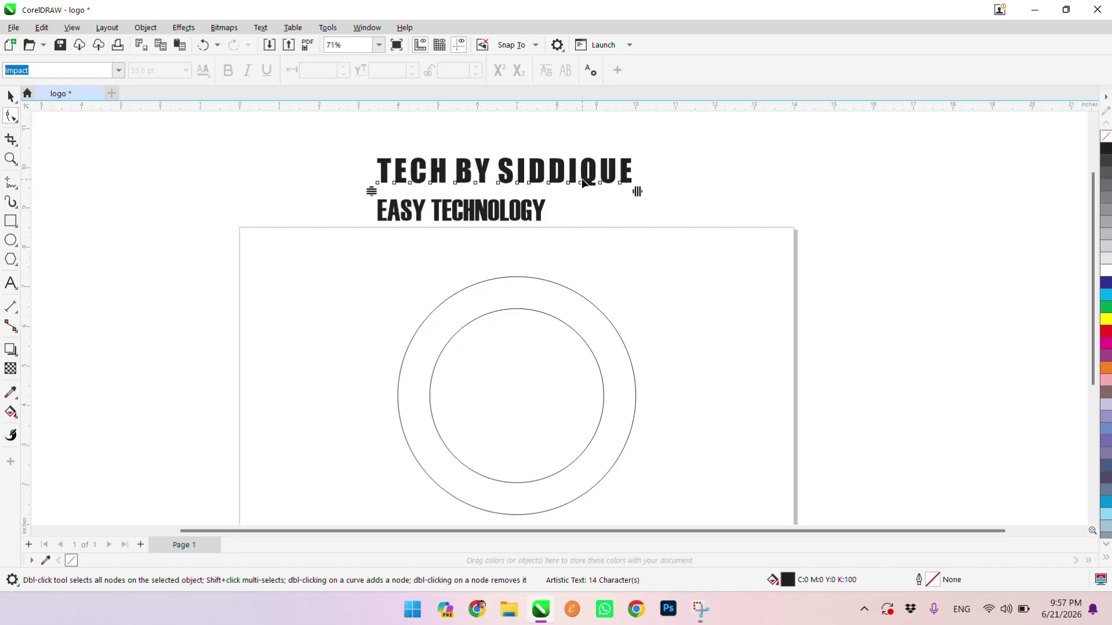
pyautogui.click(10, 95)
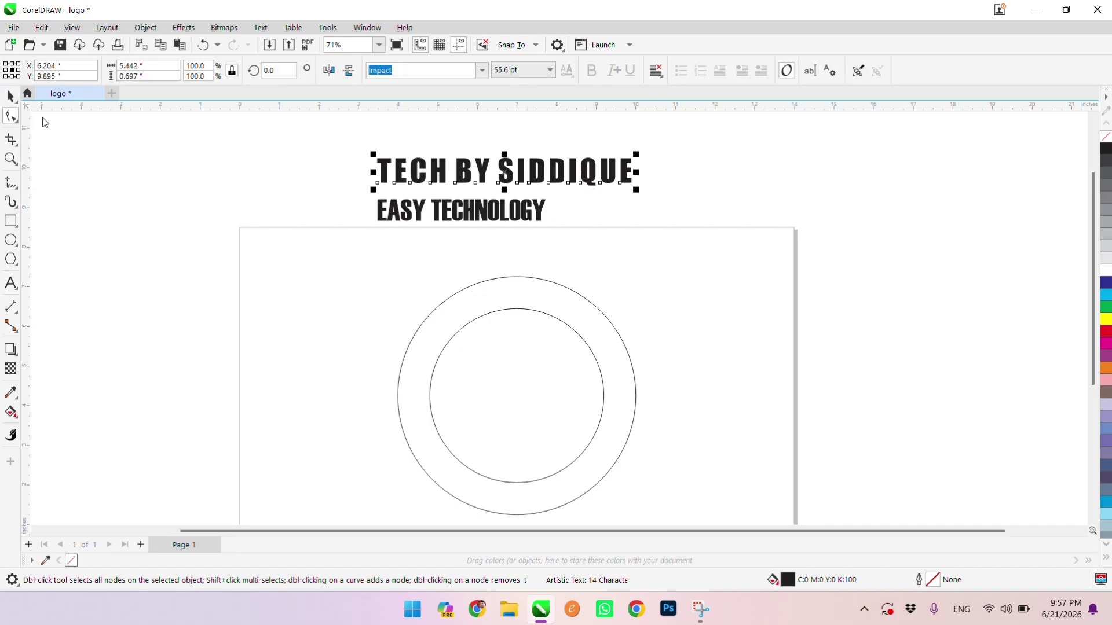
pyautogui.click(544, 212)
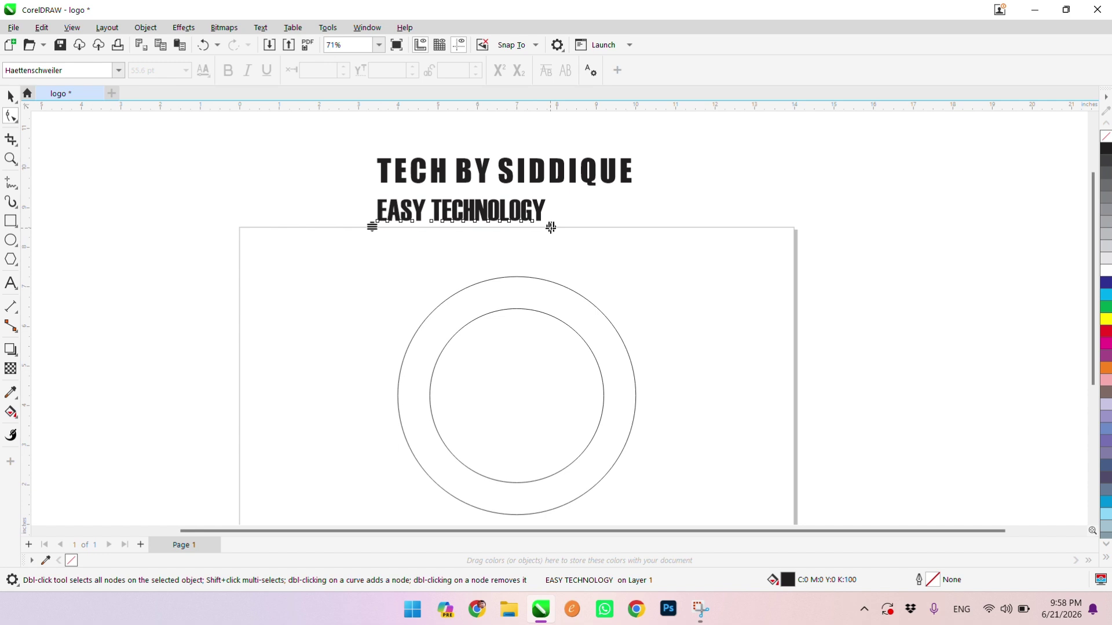
pyautogui.moveTo(551, 227); pyautogui.dragTo(594, 228)
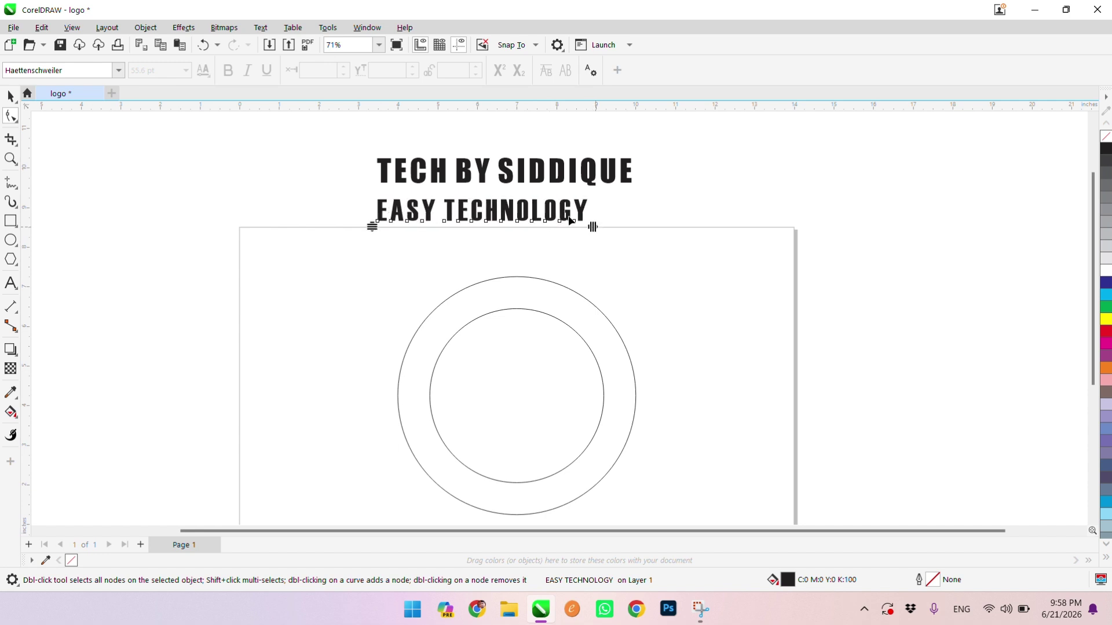
pyautogui.click(12, 95)
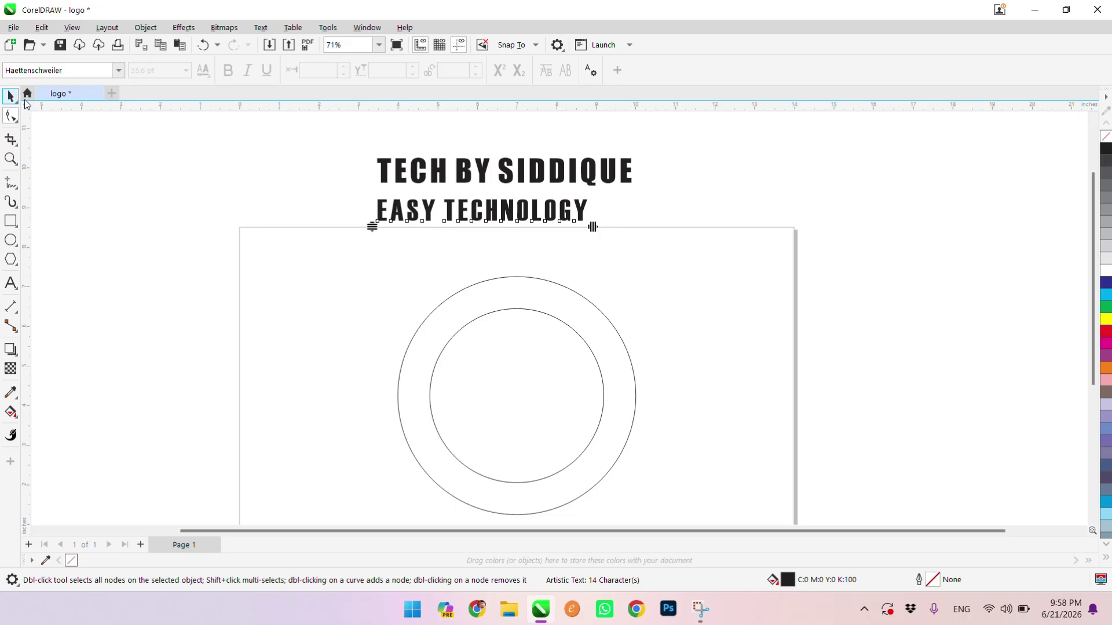
# Fit "TECH BY SIDDIQUE" to the outer circle's path, along the top of the ring at an offset of about -0.623 inches
pyautogui.click(592, 172)
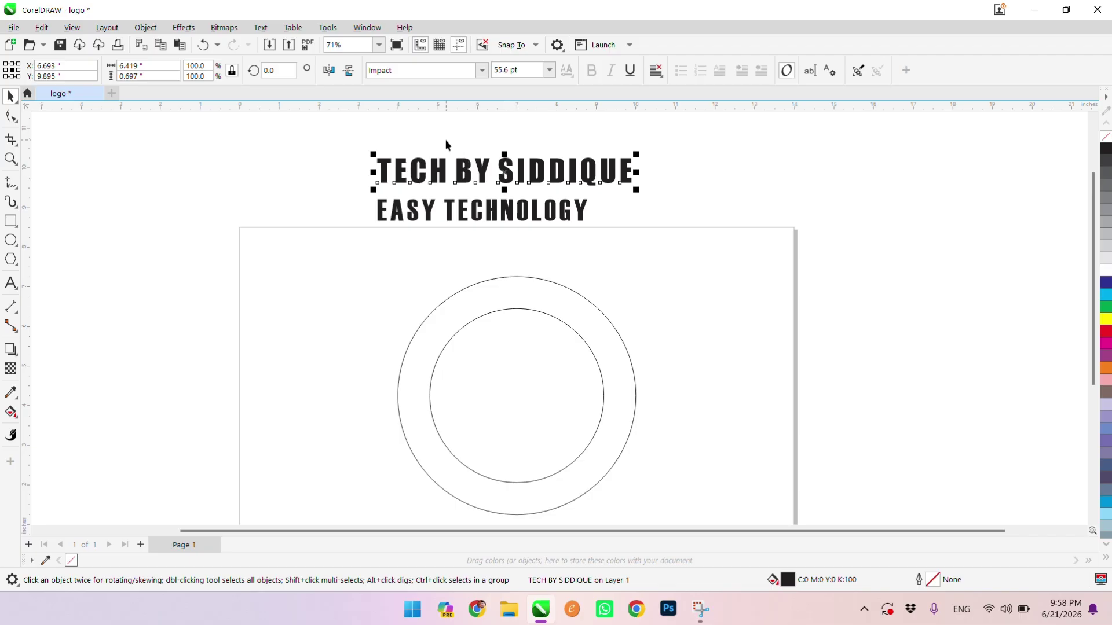
pyautogui.click(260, 27)
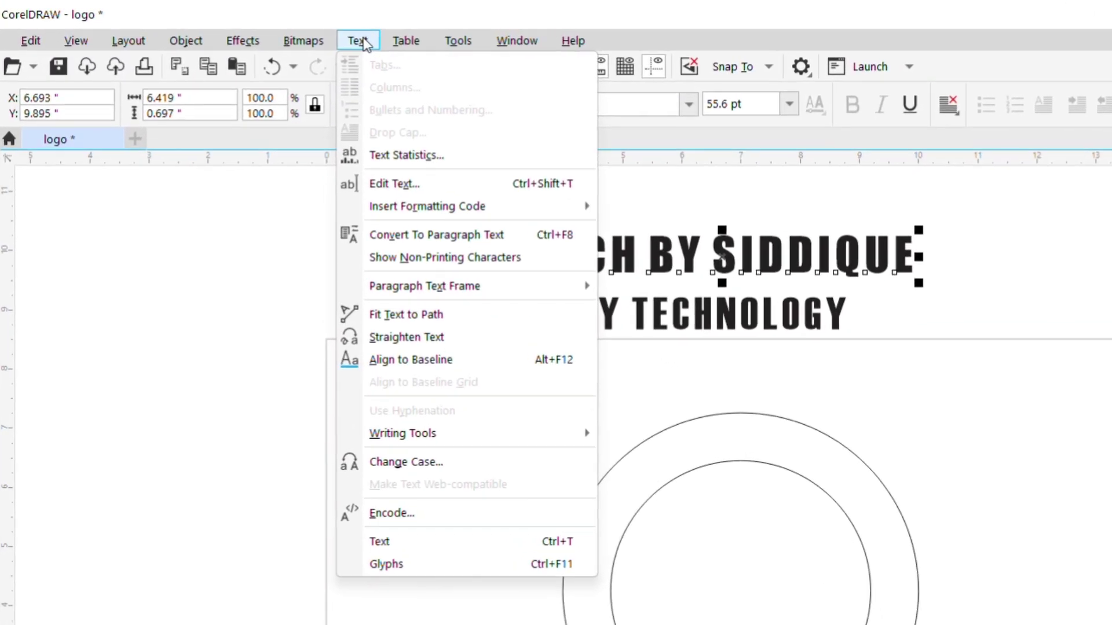
pyautogui.click(428, 317)
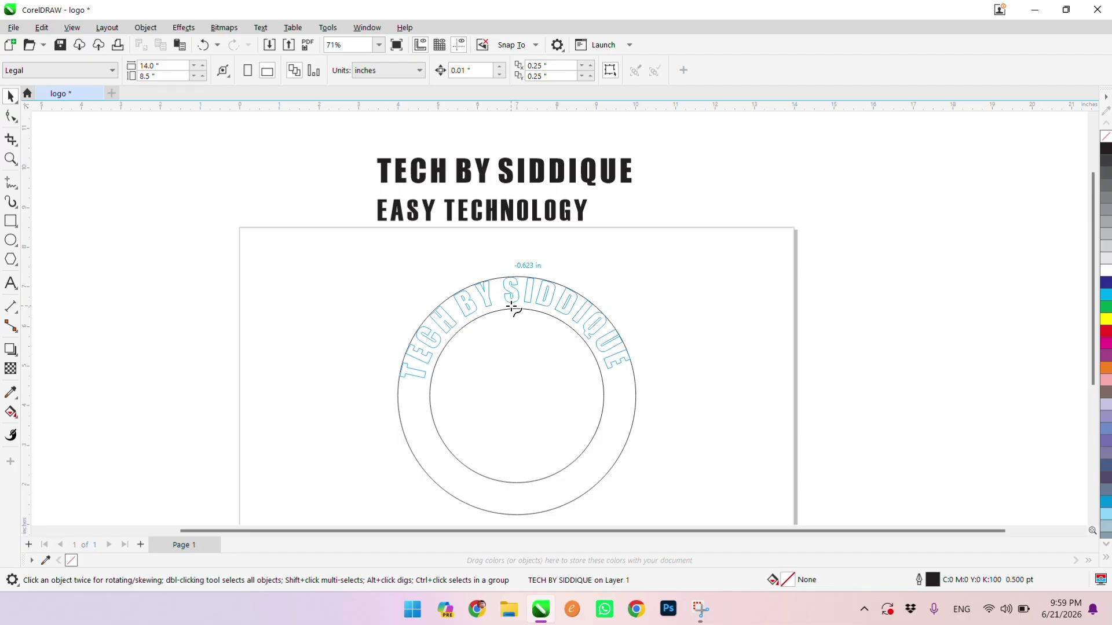
pyautogui.click(511, 307)
# Centre the curved "TECH BY SIDDIQUE" between the two circles at an offset of about -0.703 inches from the path
pyautogui.scroll(1, 509, 312)
pyautogui.scroll(1, 517, 289)
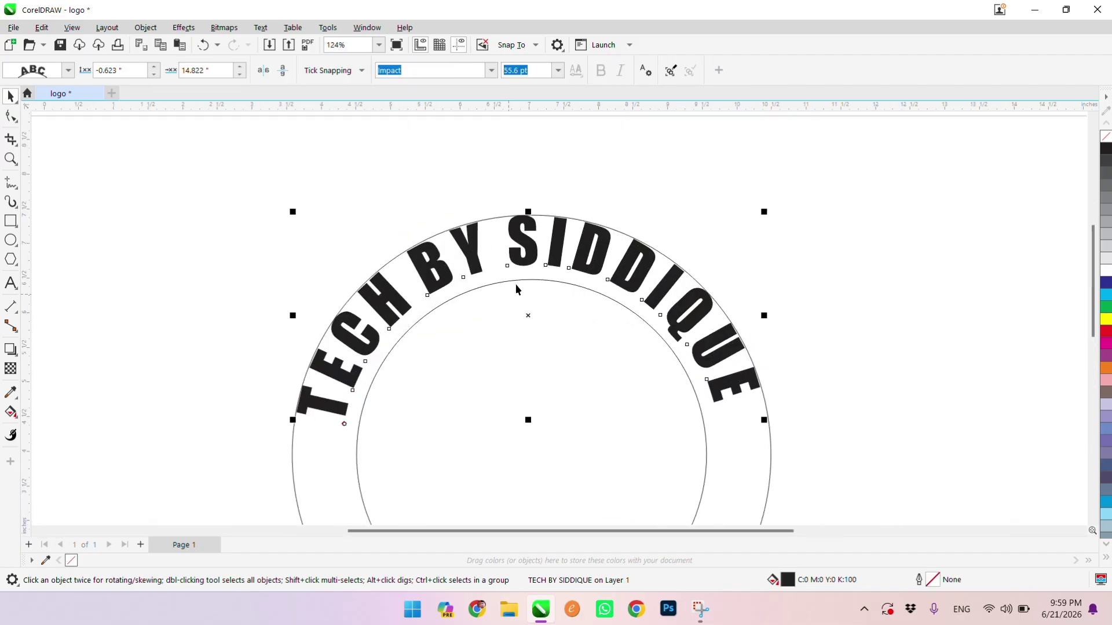
pyautogui.scroll(1, 517, 289)
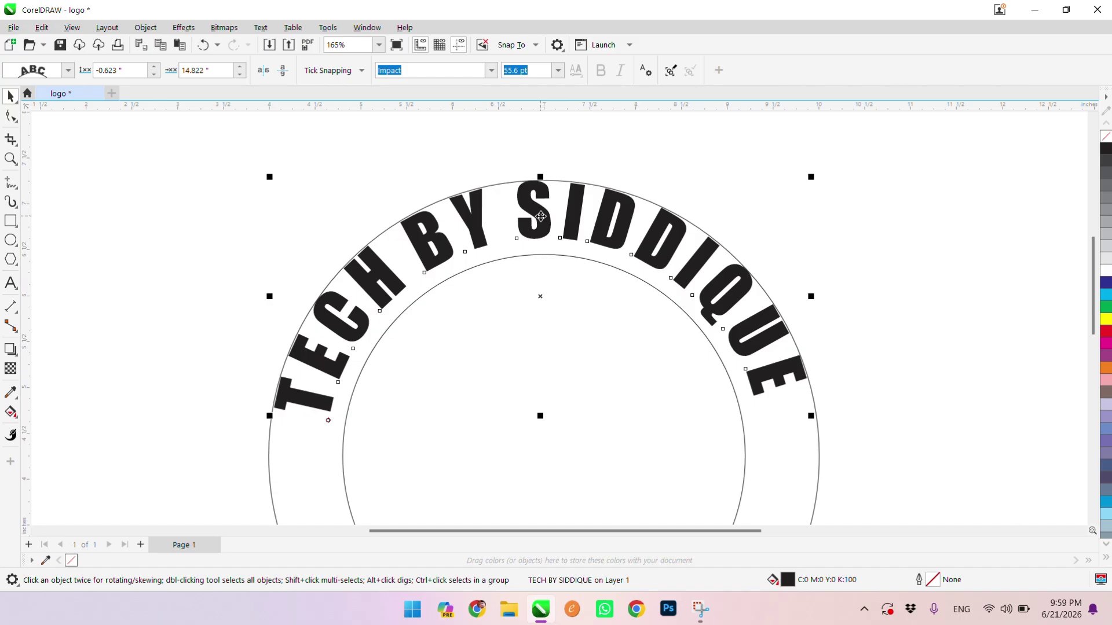
pyautogui.click(540, 217)
pyautogui.moveTo(540, 217); pyautogui.dragTo(540, 229)
pyautogui.scroll(3, 517, 220)
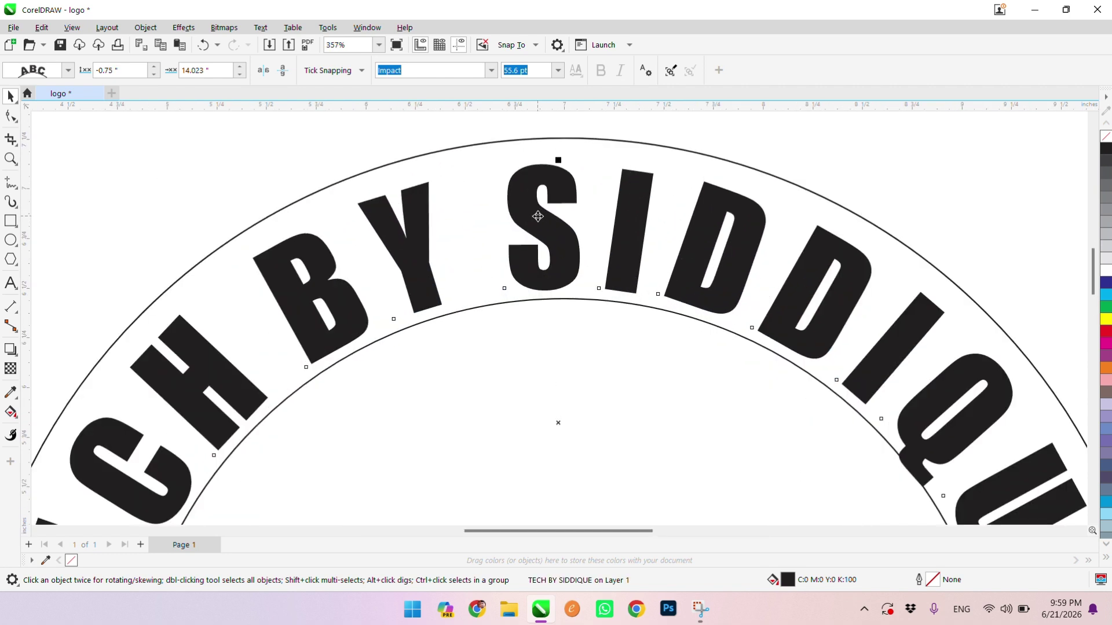
pyautogui.scroll(-5, 539, 217)
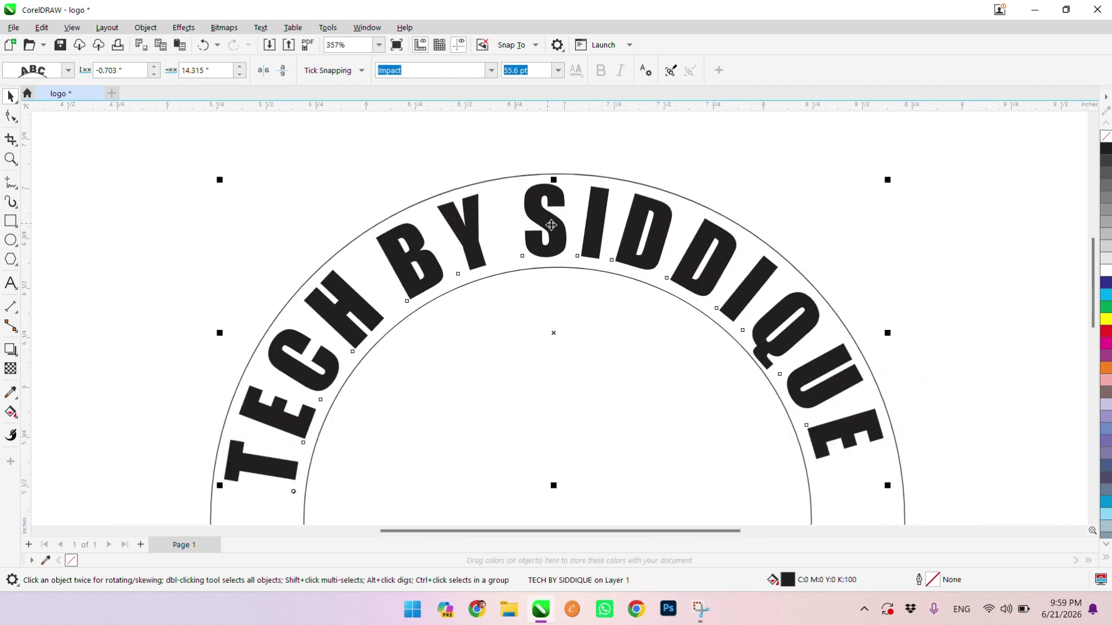
pyautogui.click(10, 116)
pyautogui.click(10, 97)
pyautogui.scroll(-3, 649, 324)
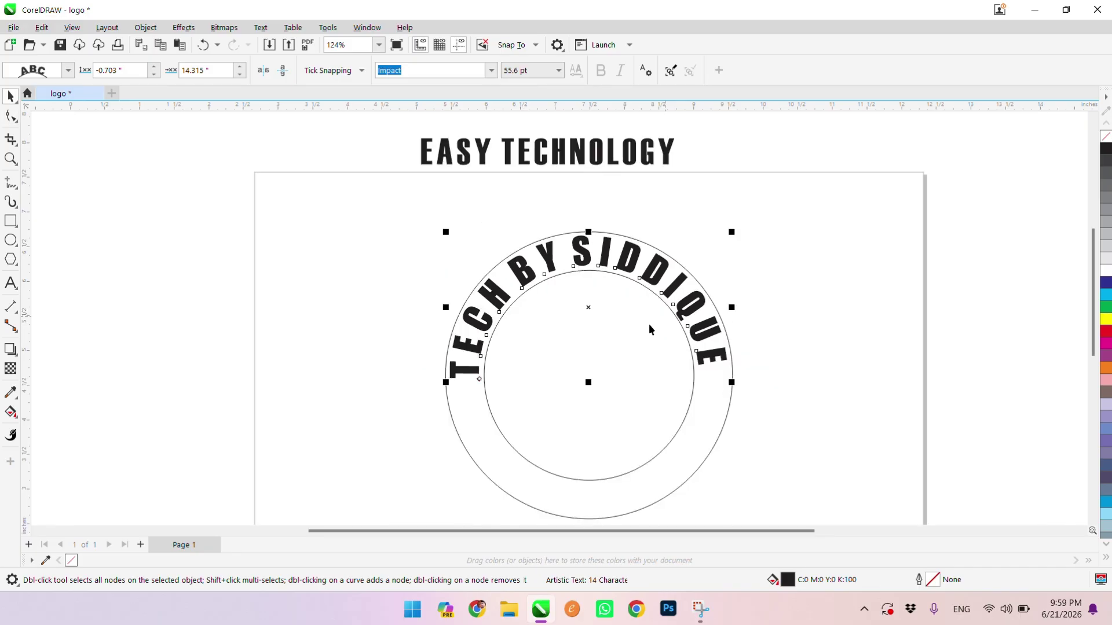
pyautogui.scroll(1, 683, 343)
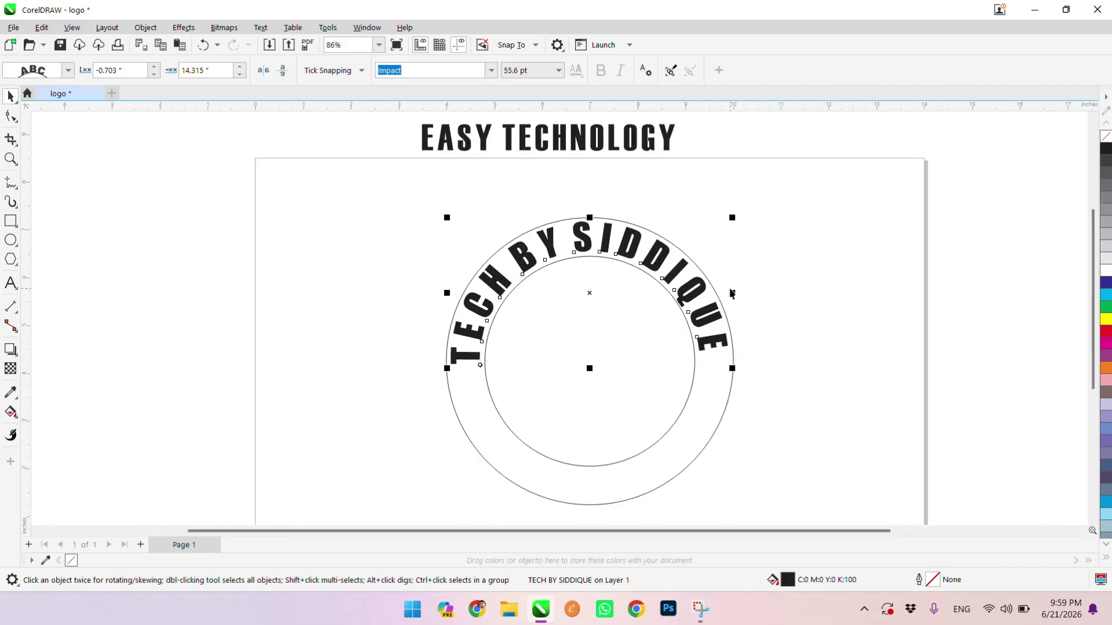
# Undo the last change, and fill the inner circle with dark blue and the outer circle with black
pyautogui.hotkey('ctrl', 'z')
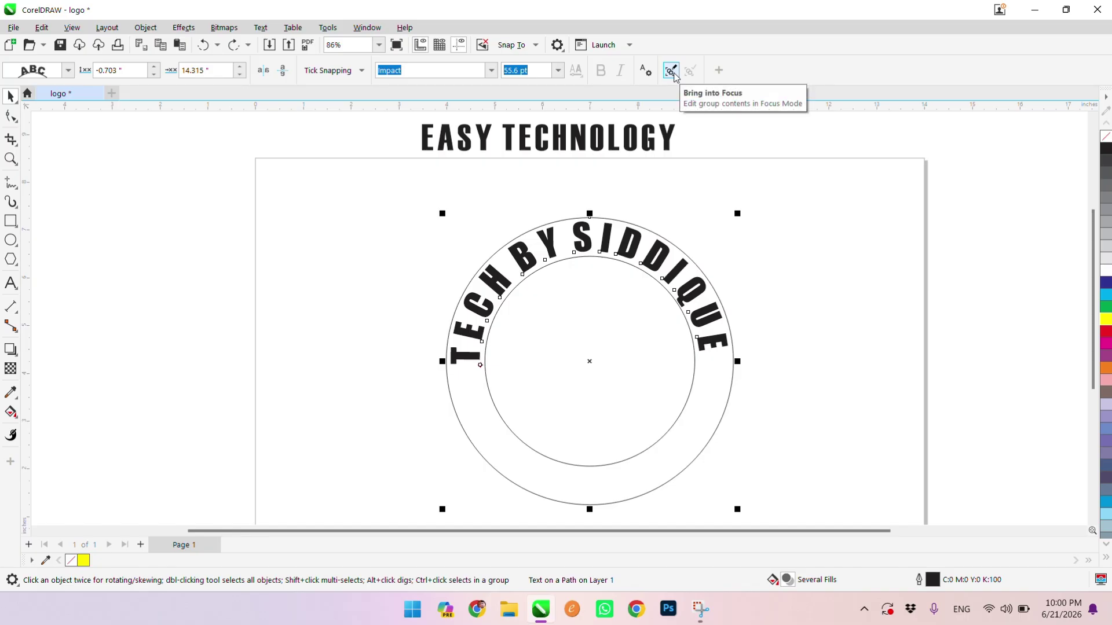
pyautogui.click(850, 295)
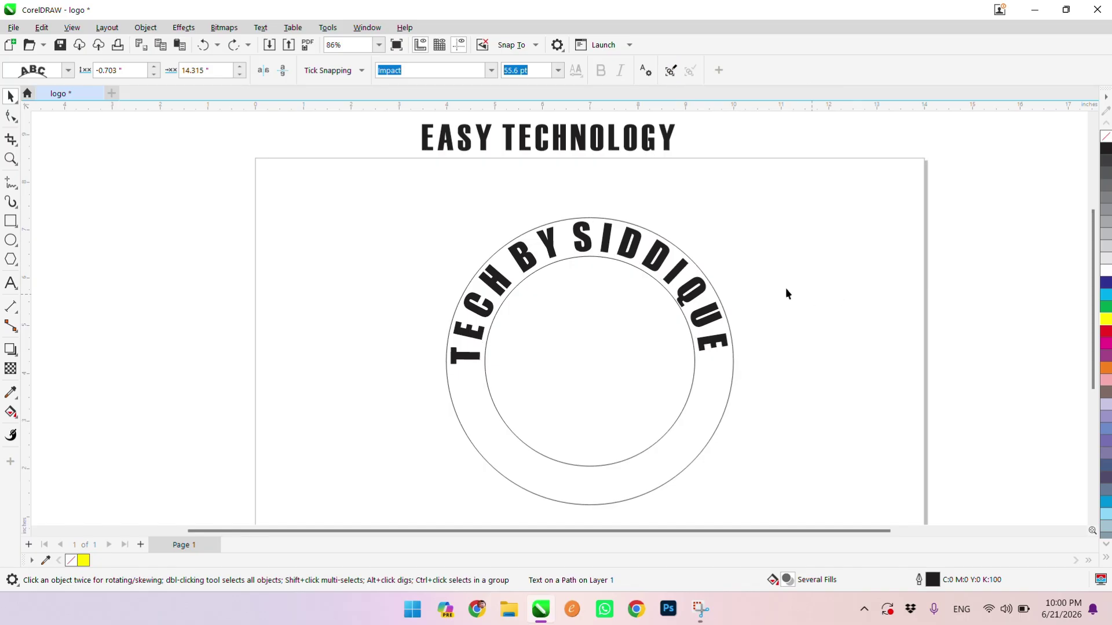
pyautogui.click(685, 301)
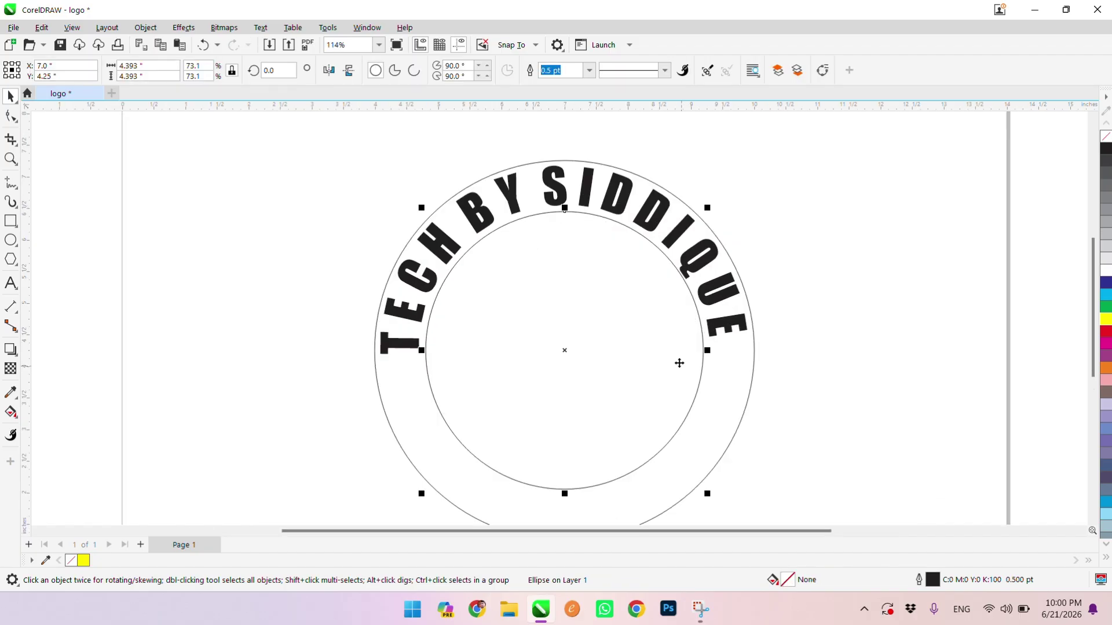
pyautogui.scroll(-1, 676, 355)
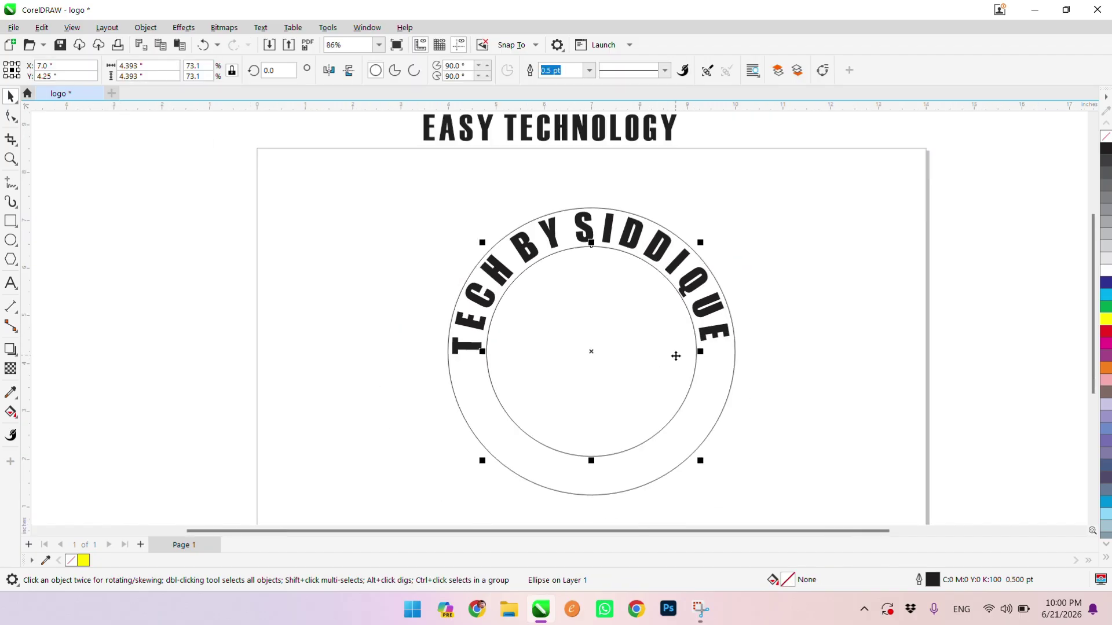
pyautogui.scroll(1, 687, 397)
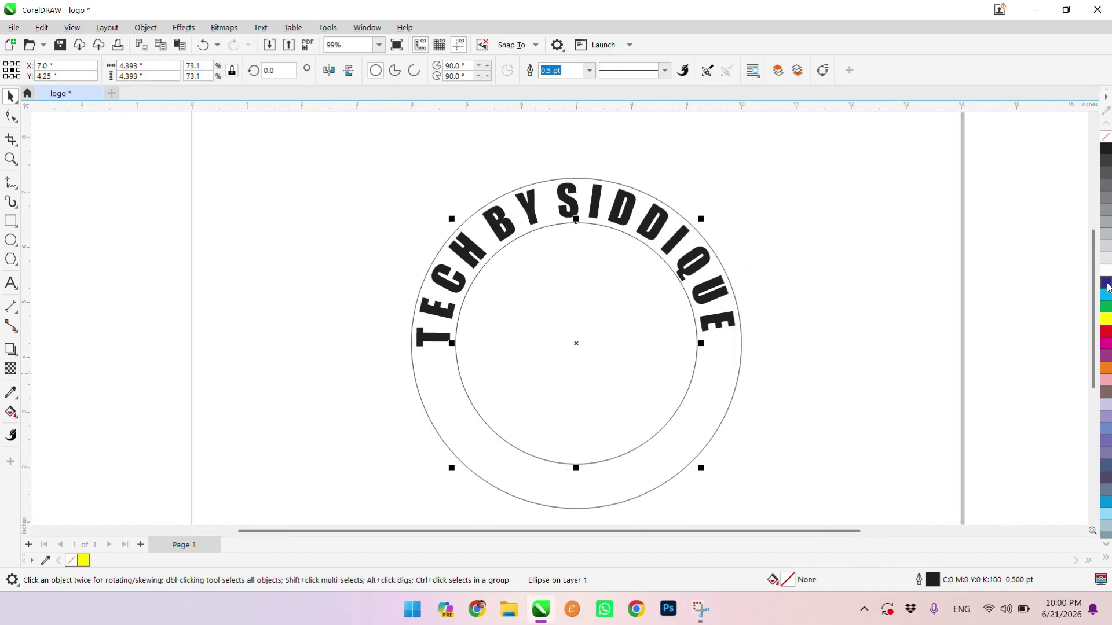
pyautogui.click(1105, 280)
pyautogui.click(738, 358)
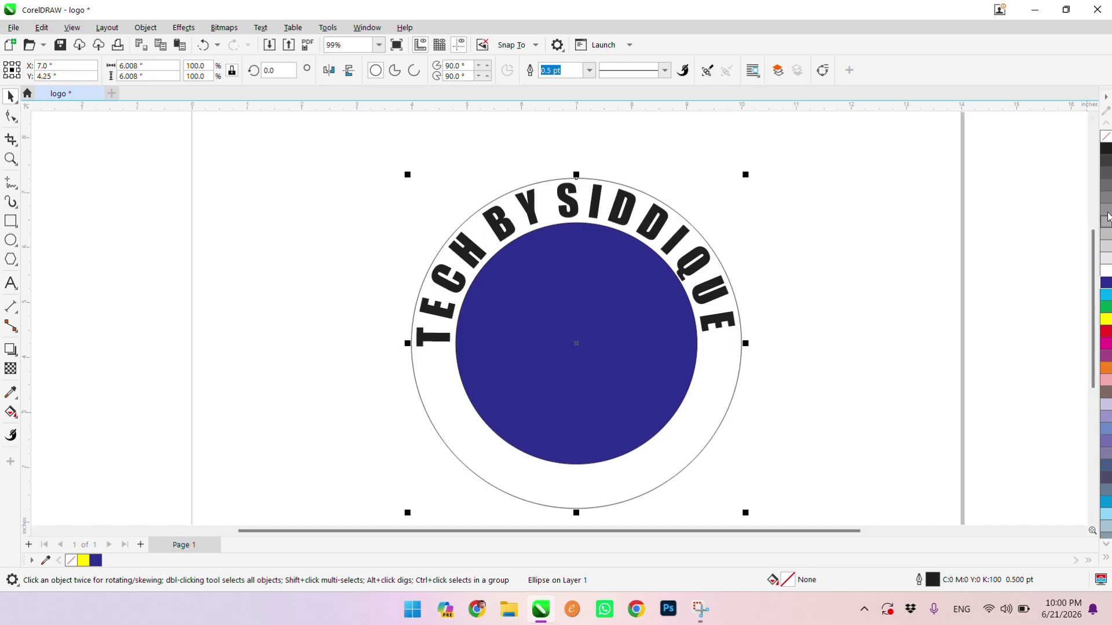
pyautogui.click(1107, 155)
pyautogui.click(1000, 154)
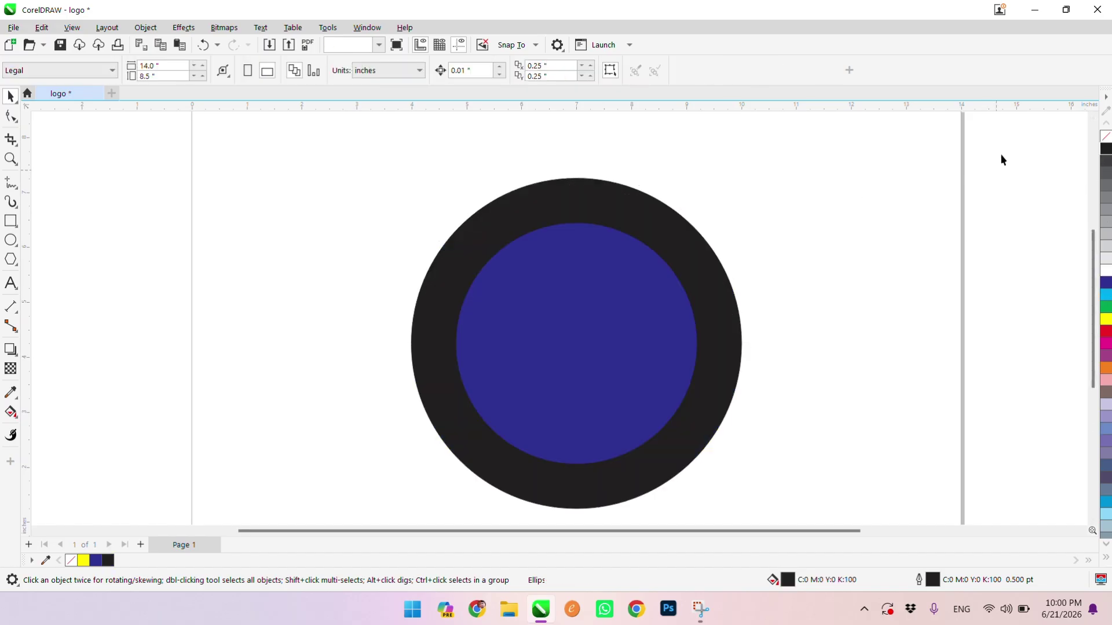
# Fill the curved "TECH BY SIDDIQUE" text with white, trying yellow and undoing it
pyautogui.moveTo(1011, 137); pyautogui.dragTo(307, 413)
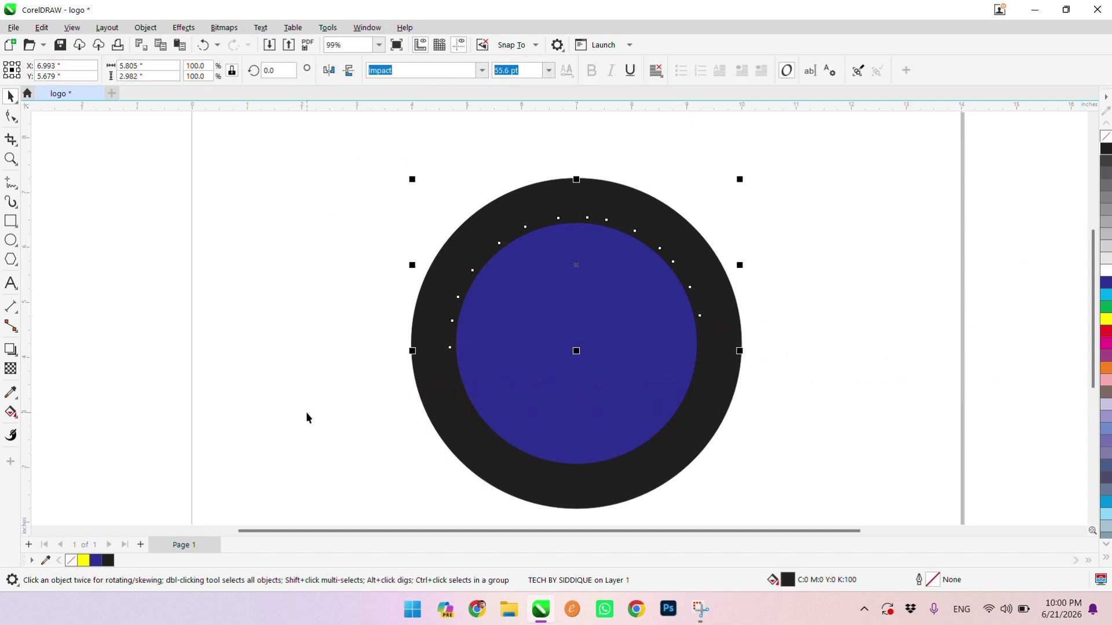
pyautogui.click(1106, 270)
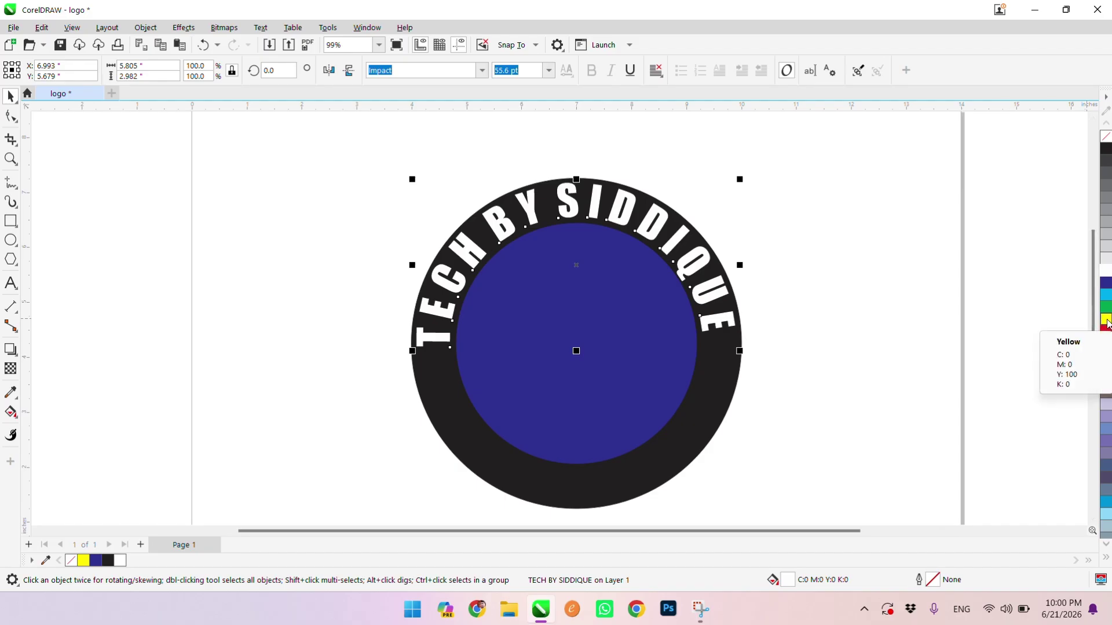
pyautogui.click(1106, 322)
pyautogui.hotkey('ctrl', 'z')
pyautogui.press('Tab')
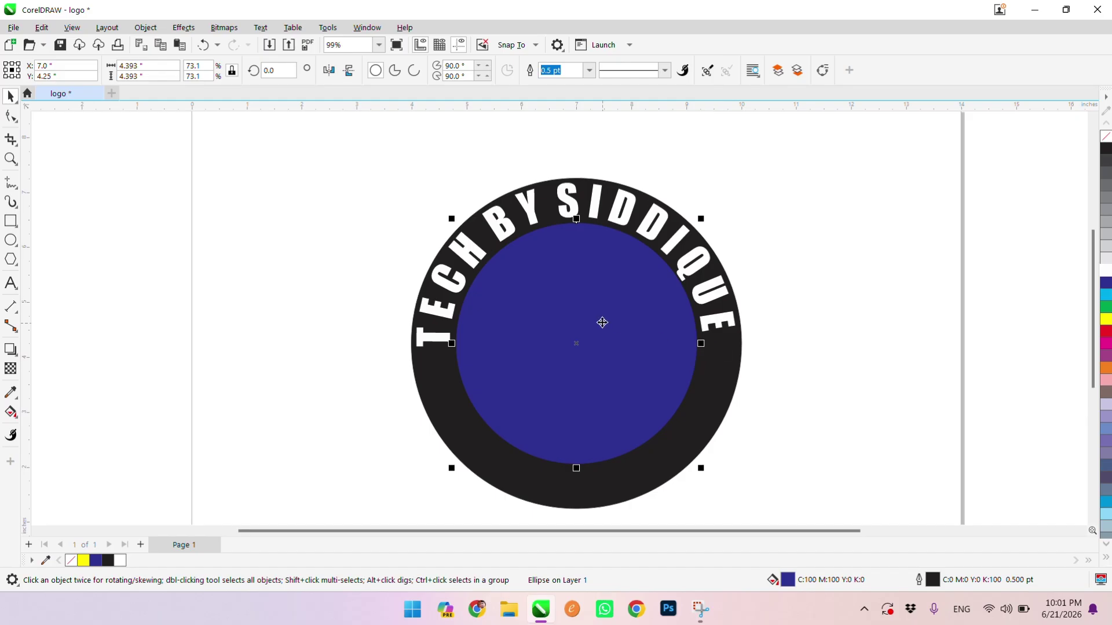
pyautogui.scroll(-2, 533, 328)
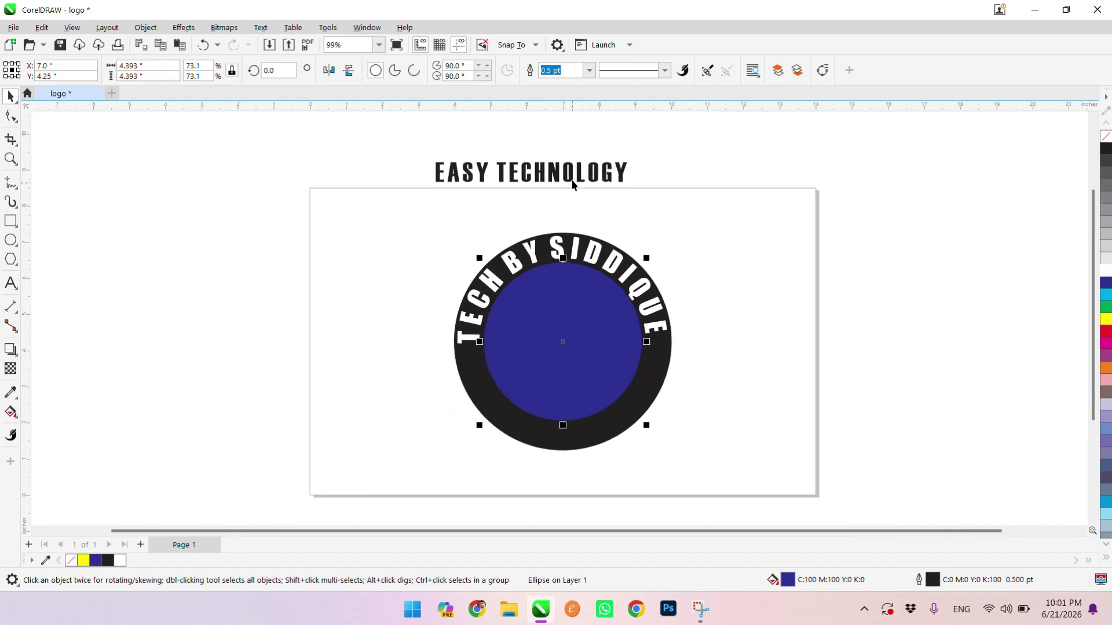
pyautogui.scroll(1, 561, 182)
pyautogui.scroll(-1, 561, 181)
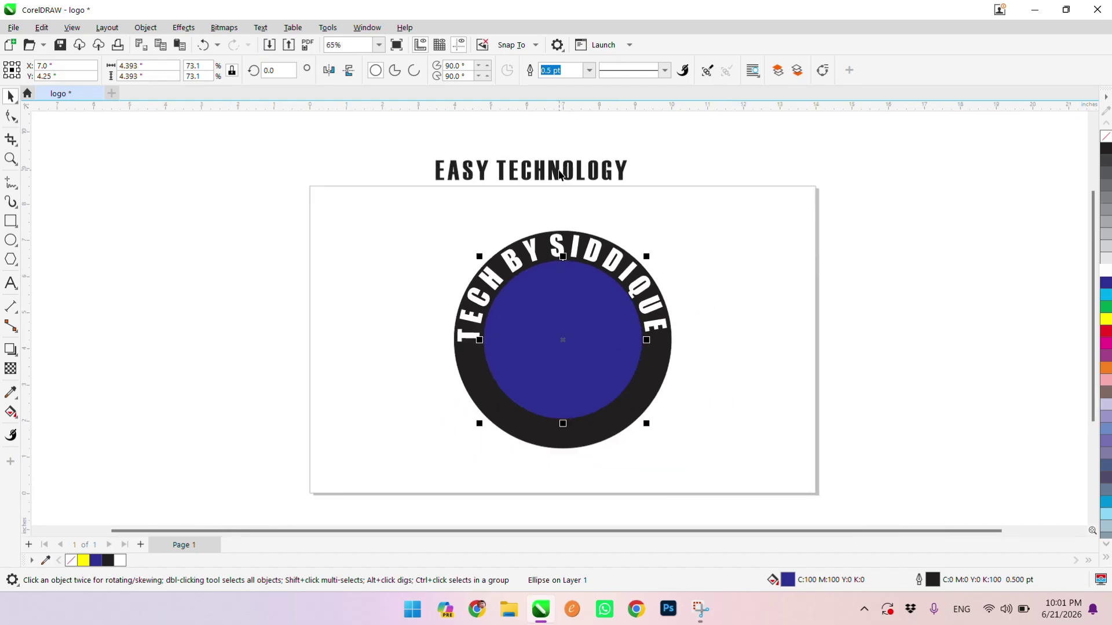
# Move "EASY TECHNOLOGY" below the logo and fit it to the outer circle's path along the lower ring at an offset of about -0.545 inches
pyautogui.moveTo(560, 174); pyautogui.dragTo(589, 488)
pyautogui.scroll(2, 579, 498)
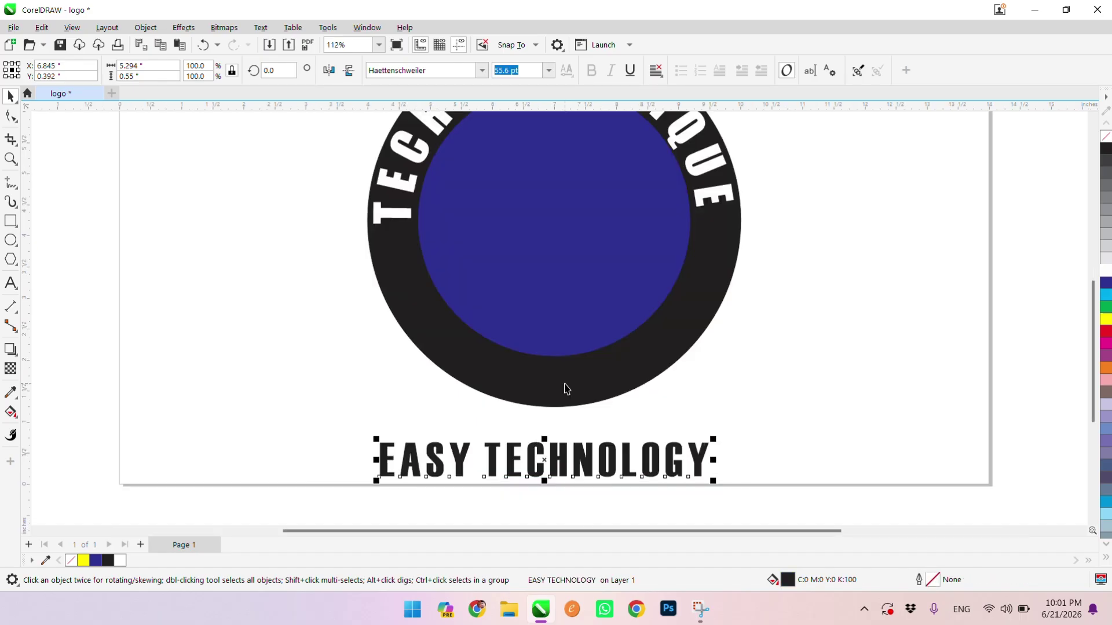
pyautogui.scroll(-2, 567, 388)
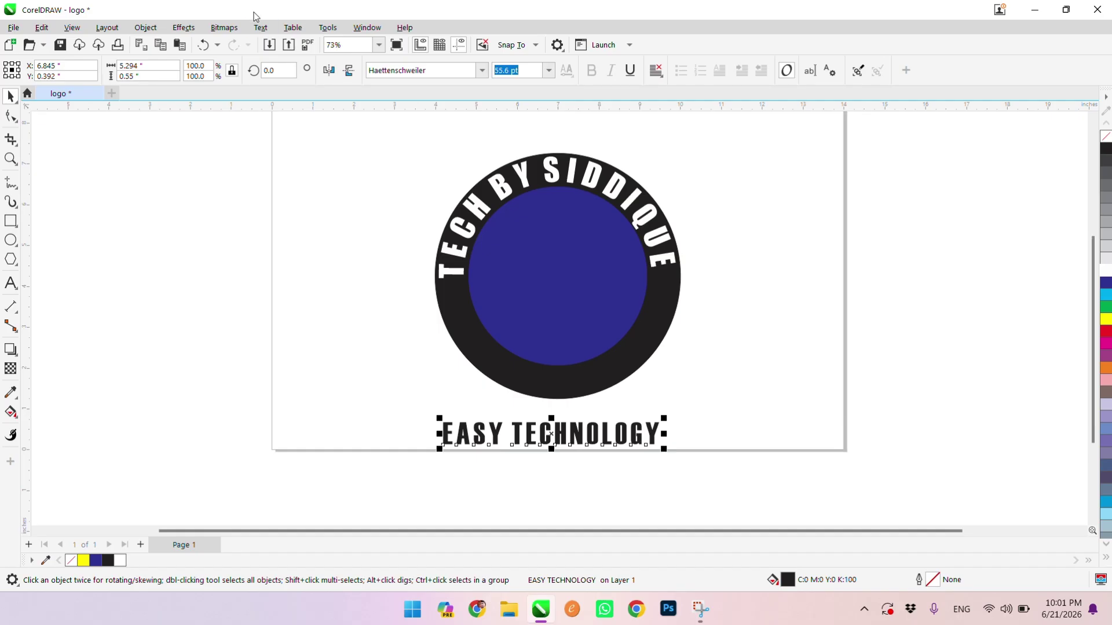
pyautogui.click(262, 28)
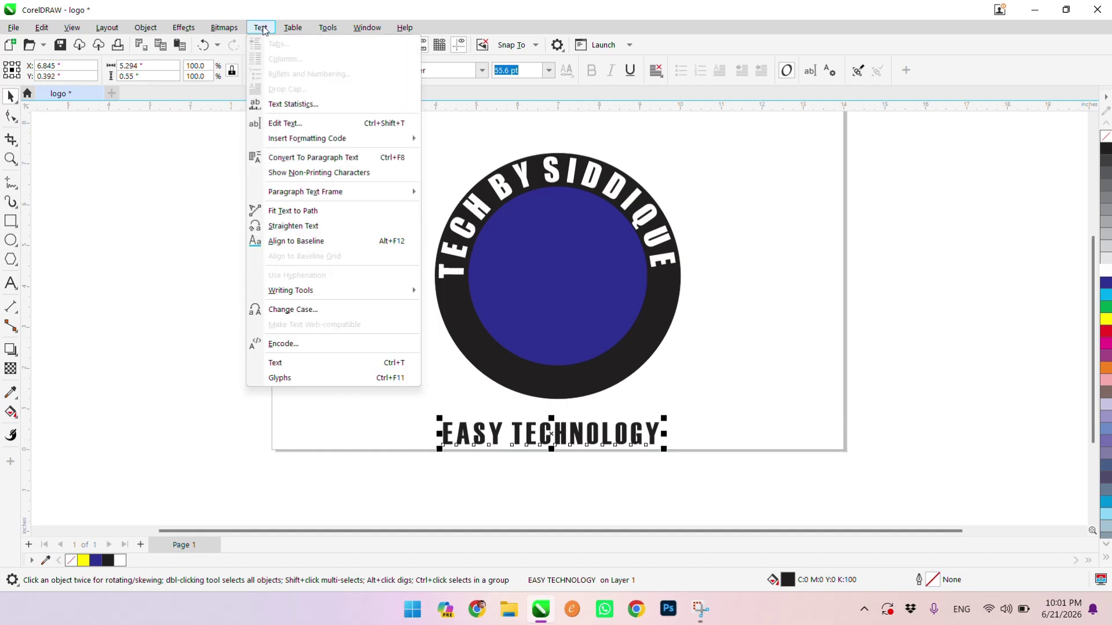
pyautogui.click(313, 216)
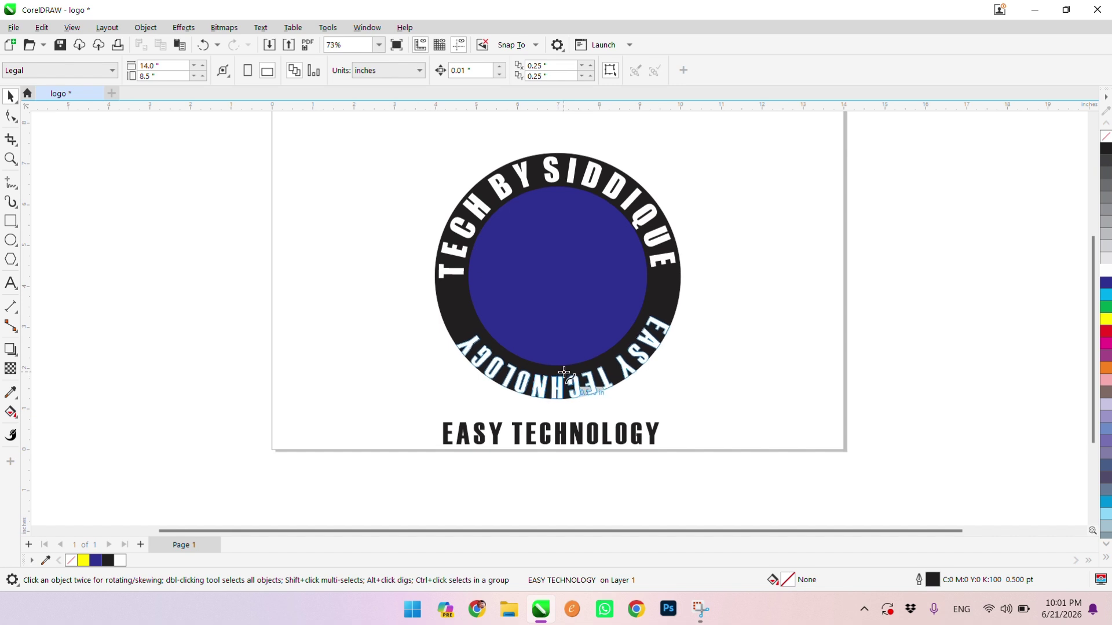
pyautogui.click(564, 370)
# Fill the curved "EASY TECHNOLOGY" with yellow and centre it in the ring at an offset of about -0.625 inches from the path
pyautogui.scroll(2, 556, 313)
pyautogui.click(1106, 320)
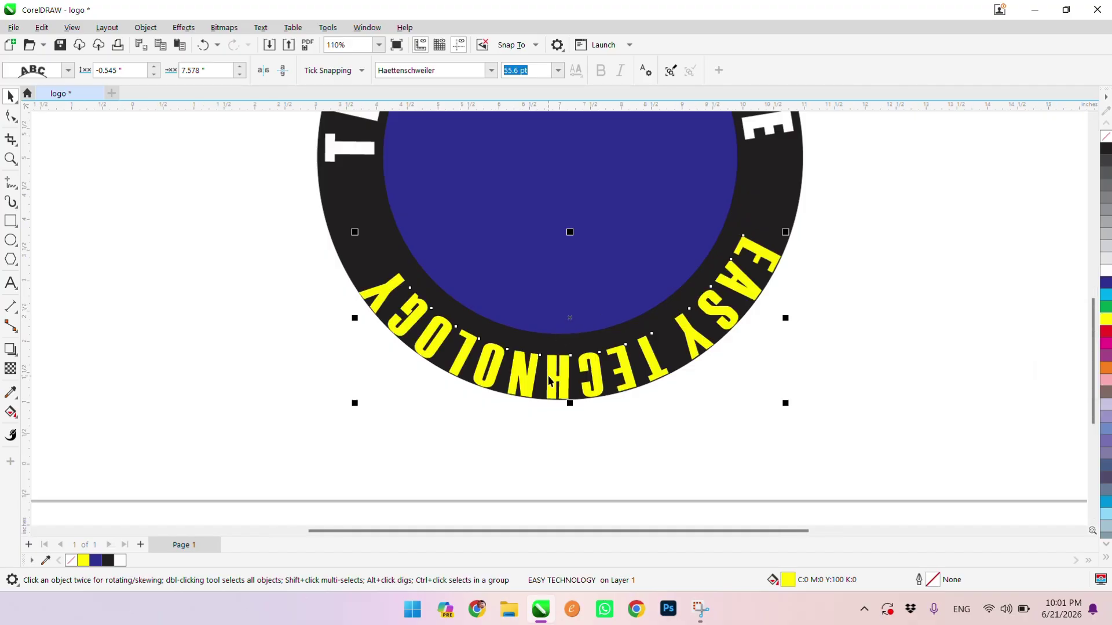
pyautogui.scroll(1, 559, 342)
pyautogui.scroll(2, 560, 359)
pyautogui.moveTo(560, 358); pyautogui.dragTo(573, 350)
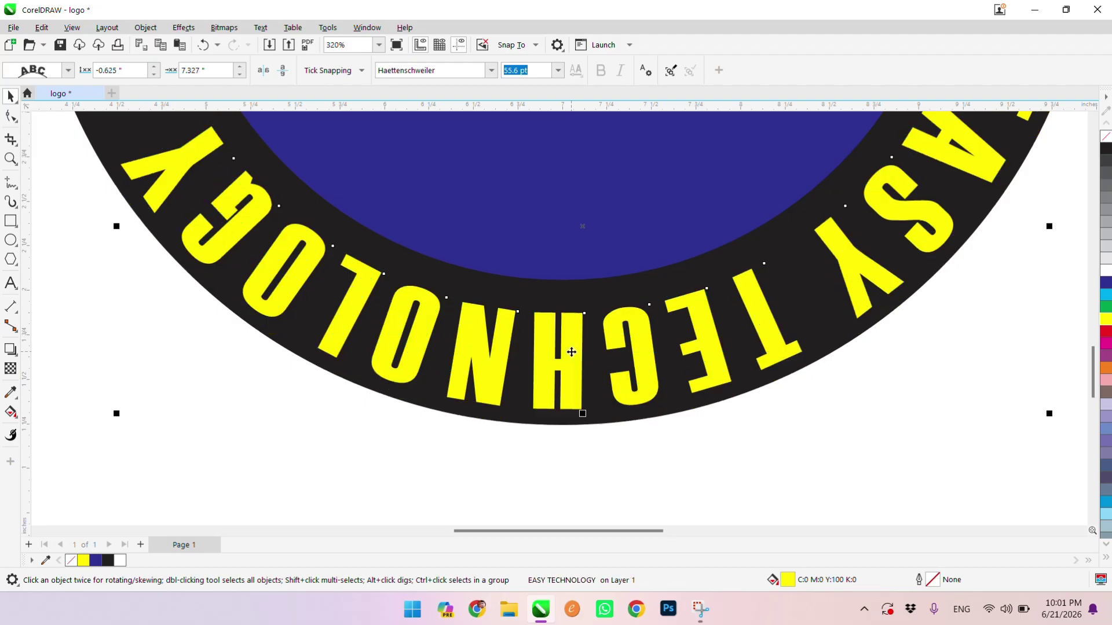
pyautogui.scroll(-2, 571, 352)
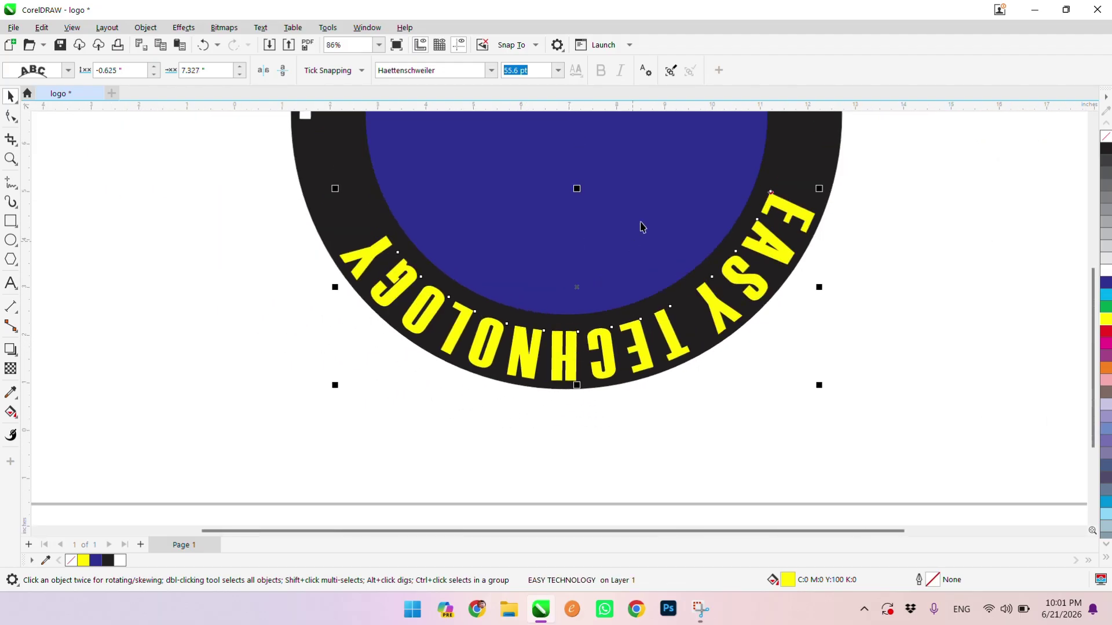
# Slide "EASY TECHNOLOGY" along the path to a horizontal offset of about 7.699 inches, using a horizontal guideline as reference, and delete the guideline
pyautogui.scroll(-5, 642, 229)
pyautogui.scroll(1, 632, 266)
pyautogui.scroll(1, 631, 266)
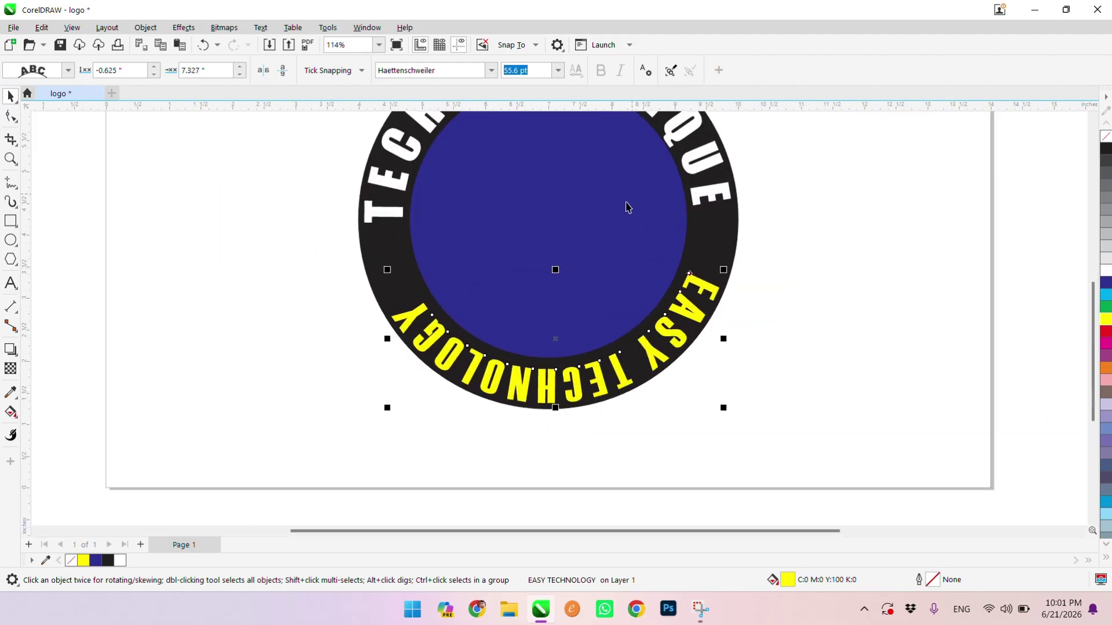
pyautogui.moveTo(689, 273)
pyautogui.mouseDown()
pyautogui.moveTo(693, 255)
pyautogui.moveTo(697, 286)
pyautogui.mouseUp()
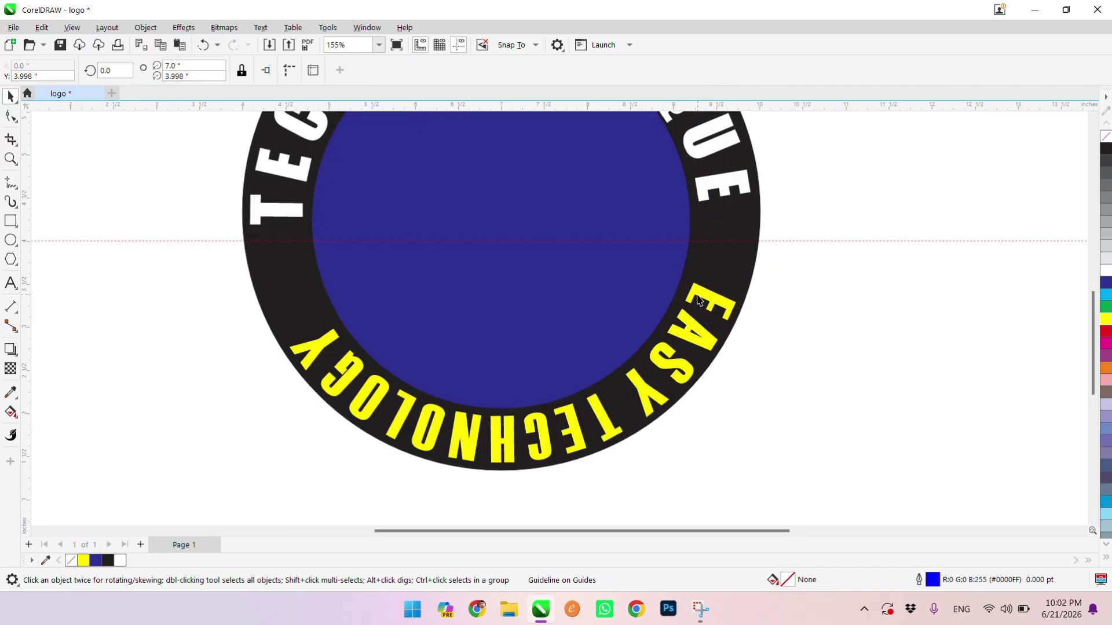
pyautogui.click(697, 285)
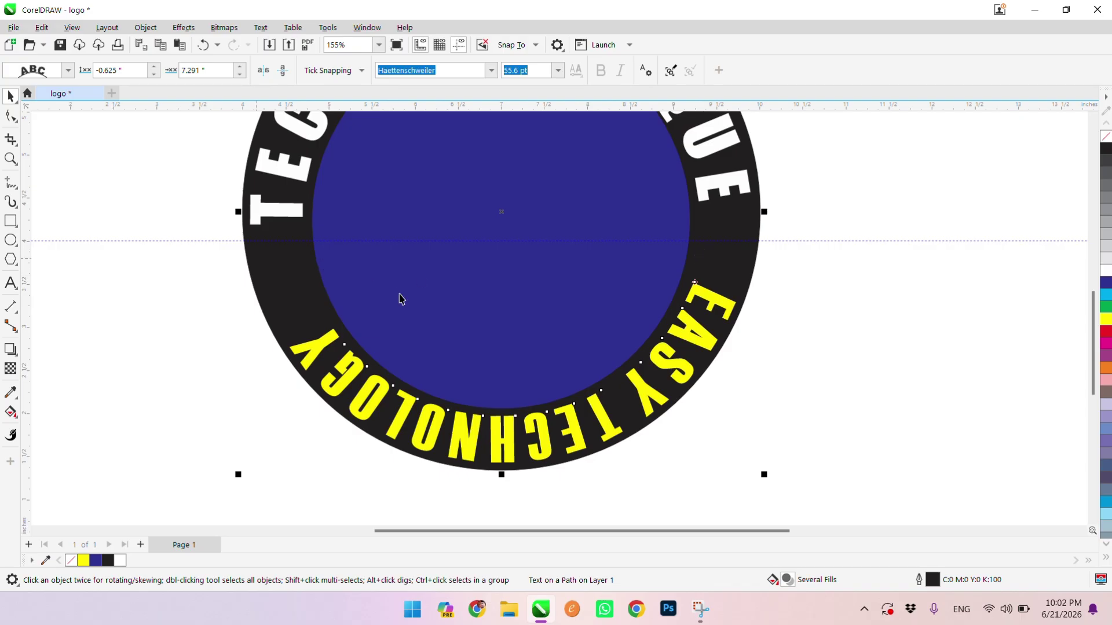
pyautogui.moveTo(702, 310); pyautogui.dragTo(636, 384)
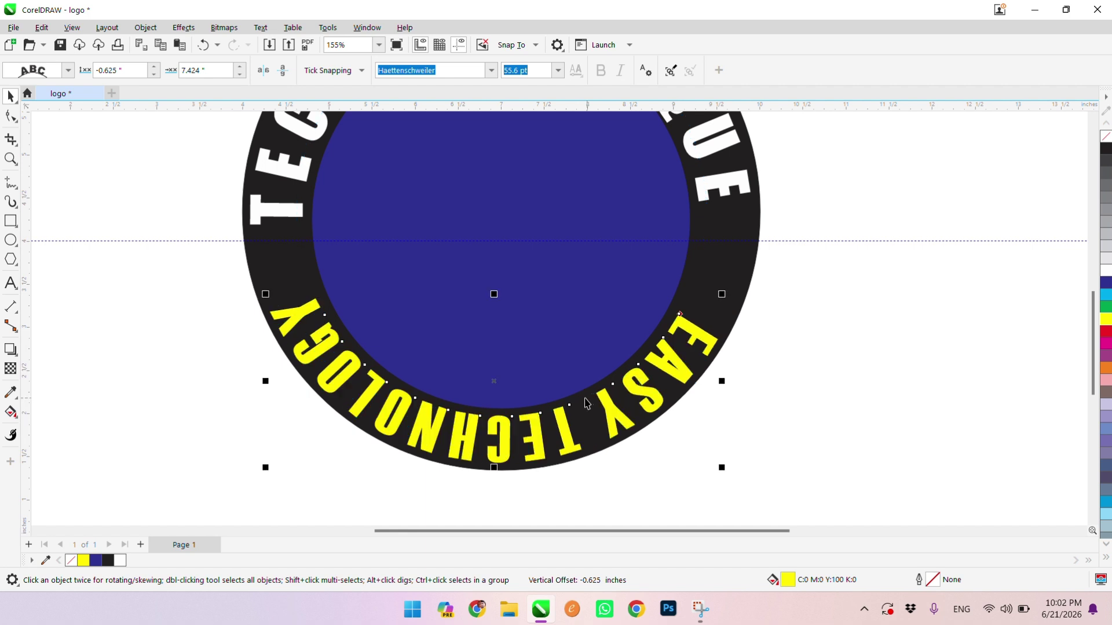
pyautogui.click(822, 241)
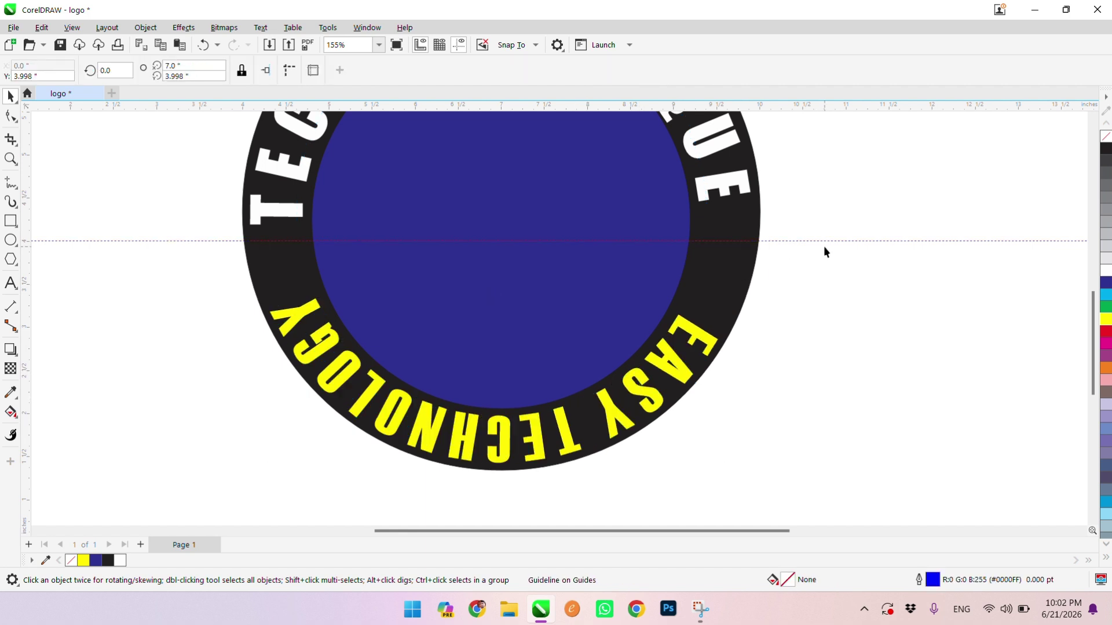
pyautogui.press('Delete')
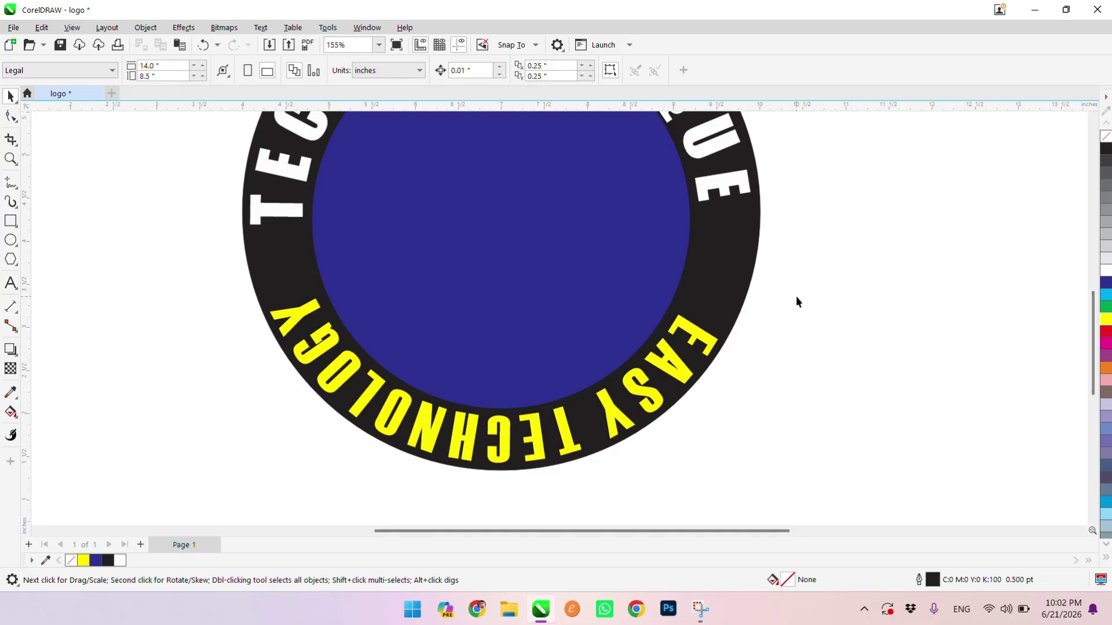
# Mirror the "EASY TECHNOLOGY" text on its path both horizontally and vertically
pyautogui.scroll(-2, 674, 379)
pyautogui.scroll(1, 584, 406)
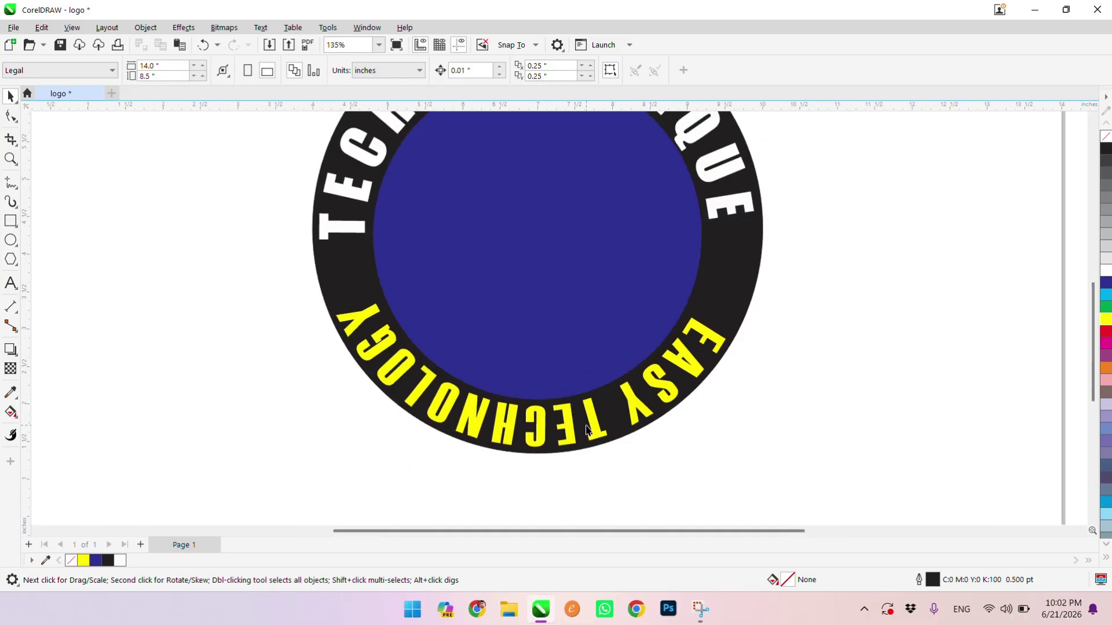
pyautogui.click(593, 428)
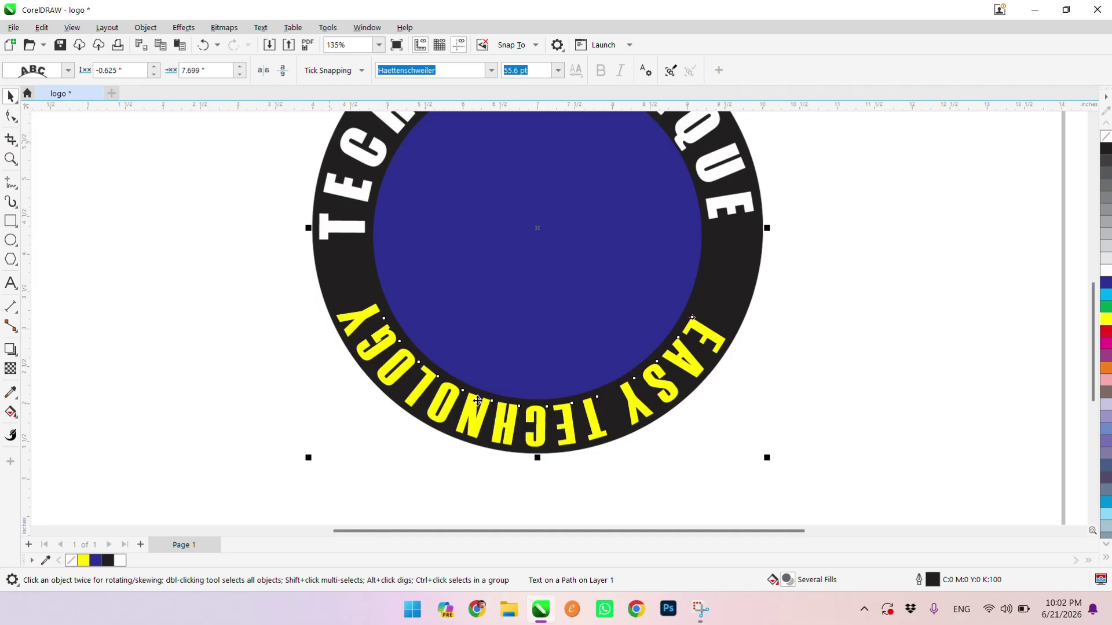
pyautogui.click(264, 72)
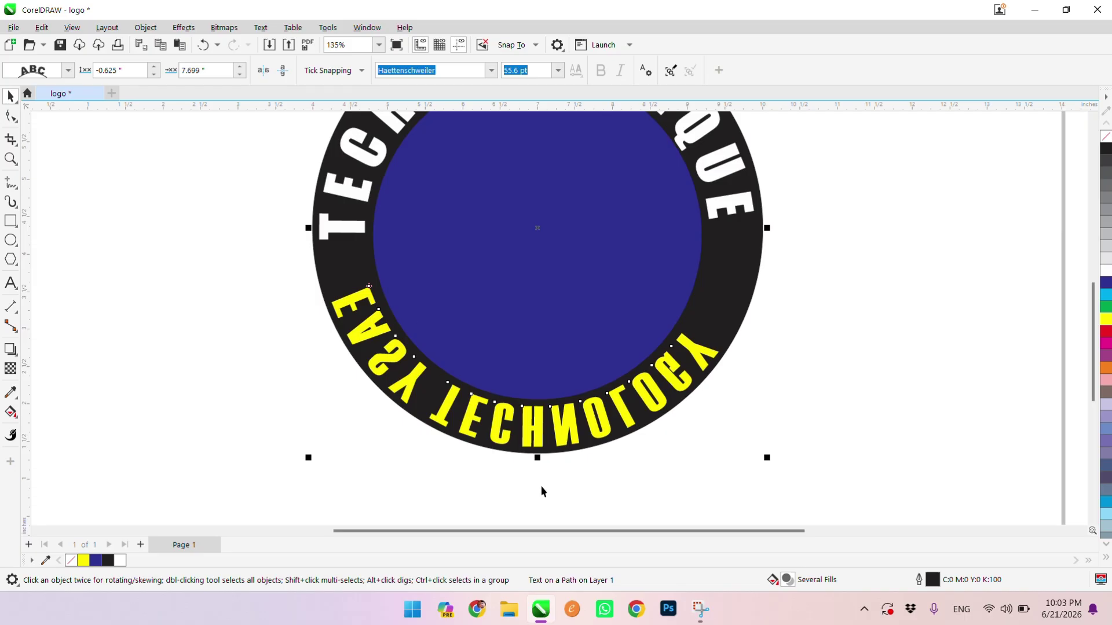
pyautogui.scroll(2, 505, 427)
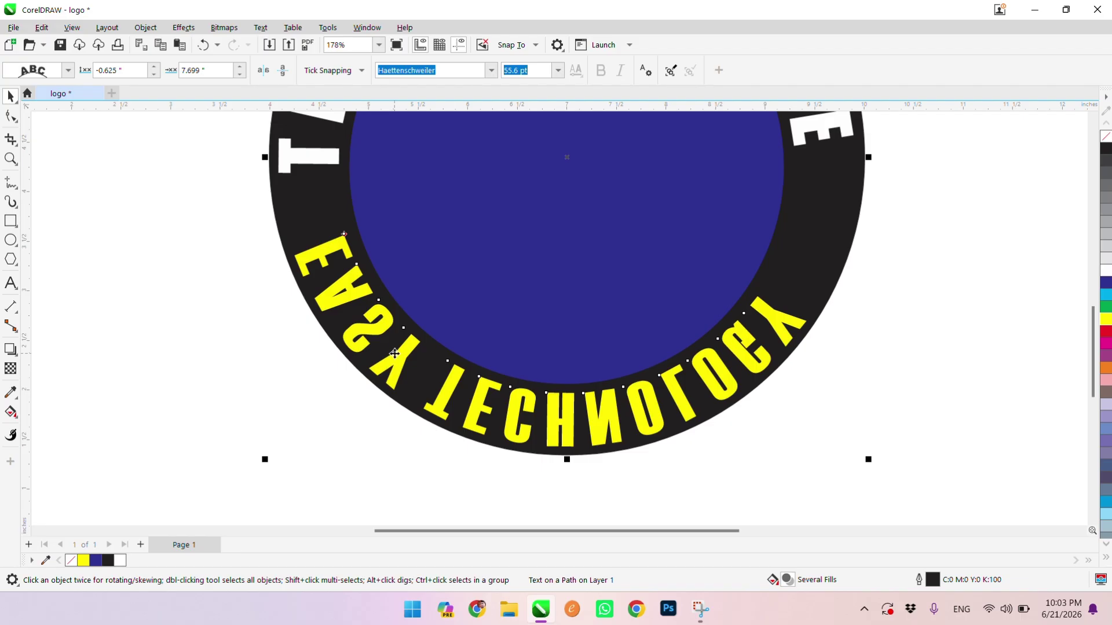
pyautogui.click(283, 72)
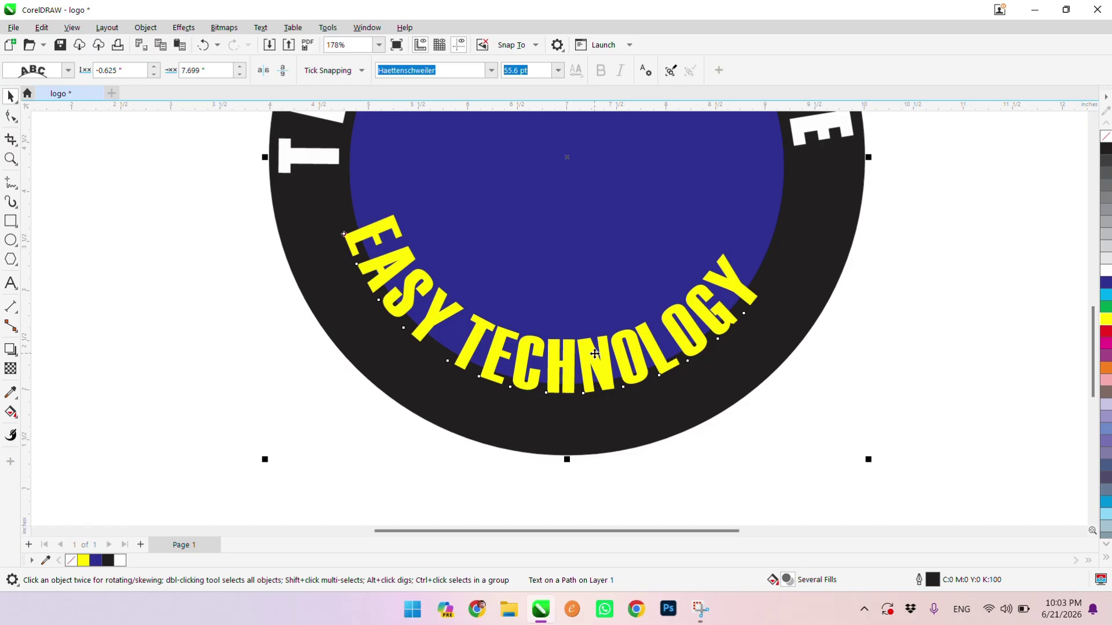
# Reposition "EASY TECHNOLOGY" in the lower ring, about -0.077 inches from the path with a horizontal offset of about 9.175 inches
pyautogui.moveTo(592, 357); pyautogui.dragTo(612, 398)
pyautogui.scroll(2, 613, 406)
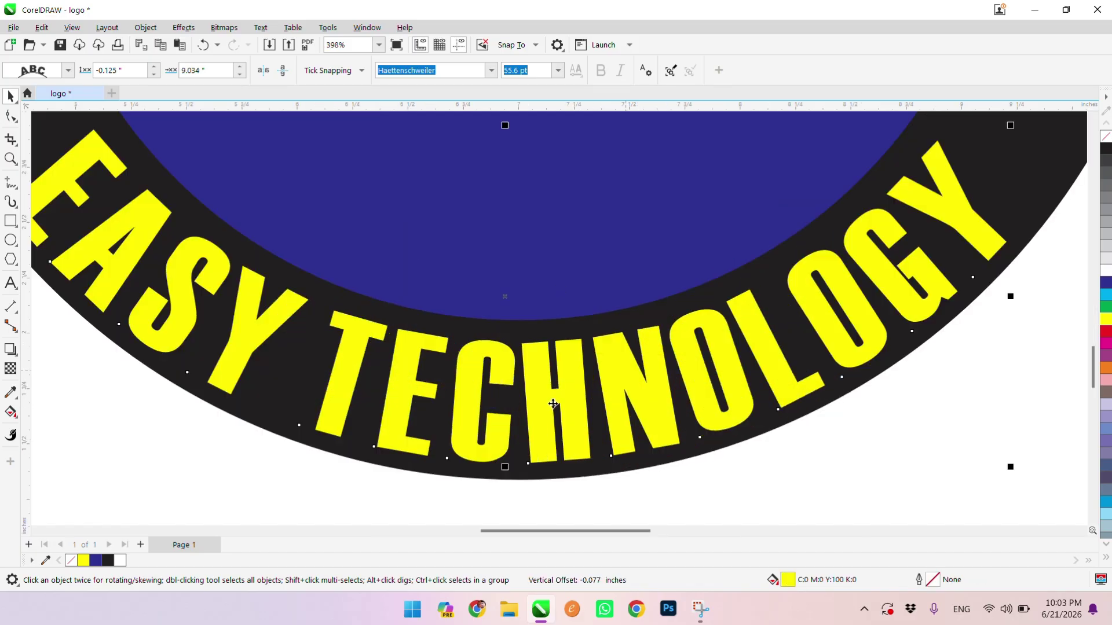
pyautogui.scroll(-3, 550, 411)
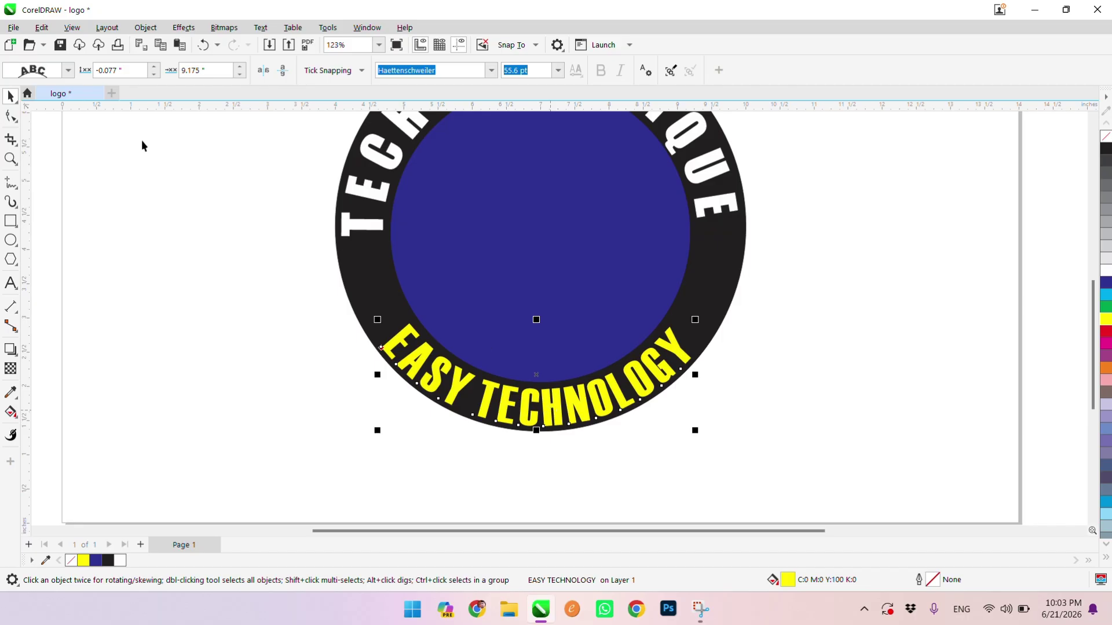
# Widen the character spacing of "EASY TECHNOLOGY" with the Shape tool to spread it around the lower half of the ring
pyautogui.click(10, 115)
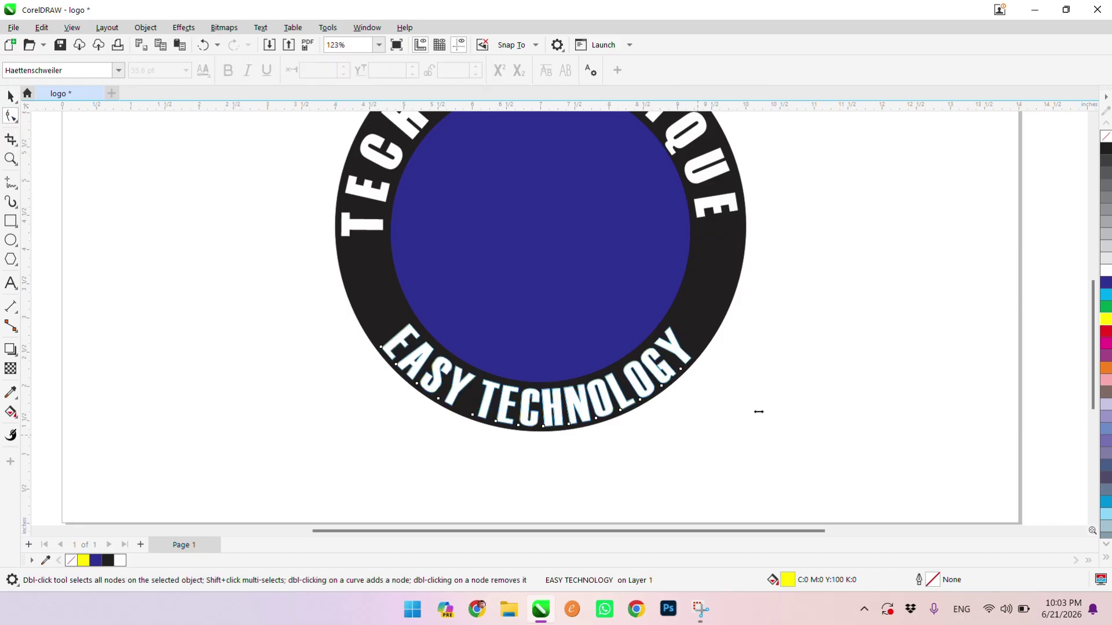
pyautogui.moveTo(759, 411); pyautogui.dragTo(746, 433)
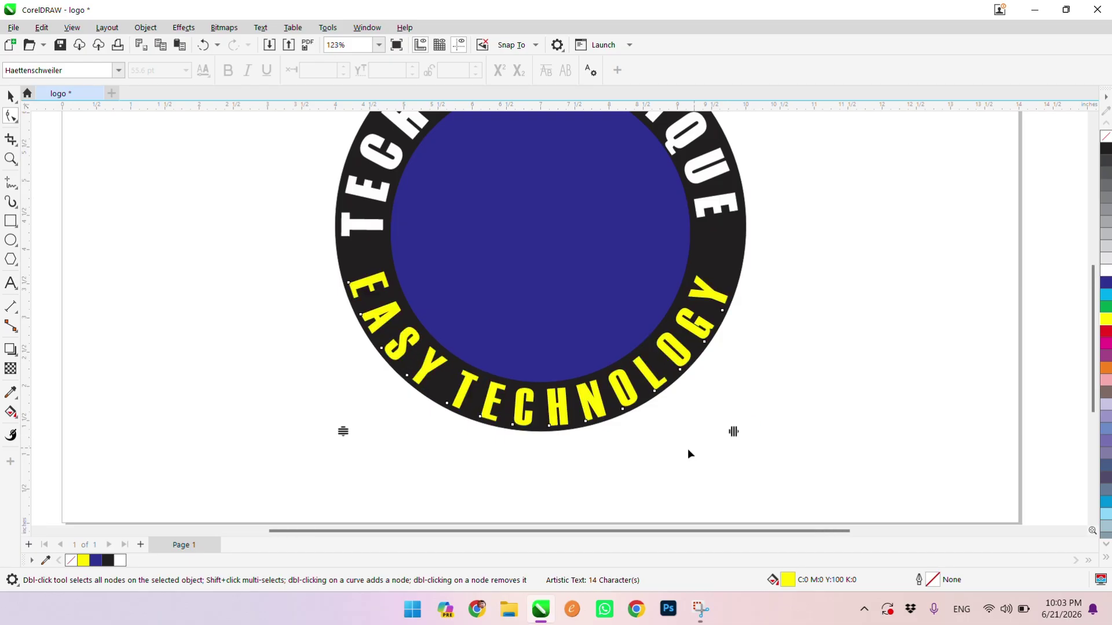
pyautogui.scroll(-2, 687, 449)
pyautogui.click(11, 98)
pyautogui.scroll(-1, 493, 347)
pyautogui.scroll(2, 584, 214)
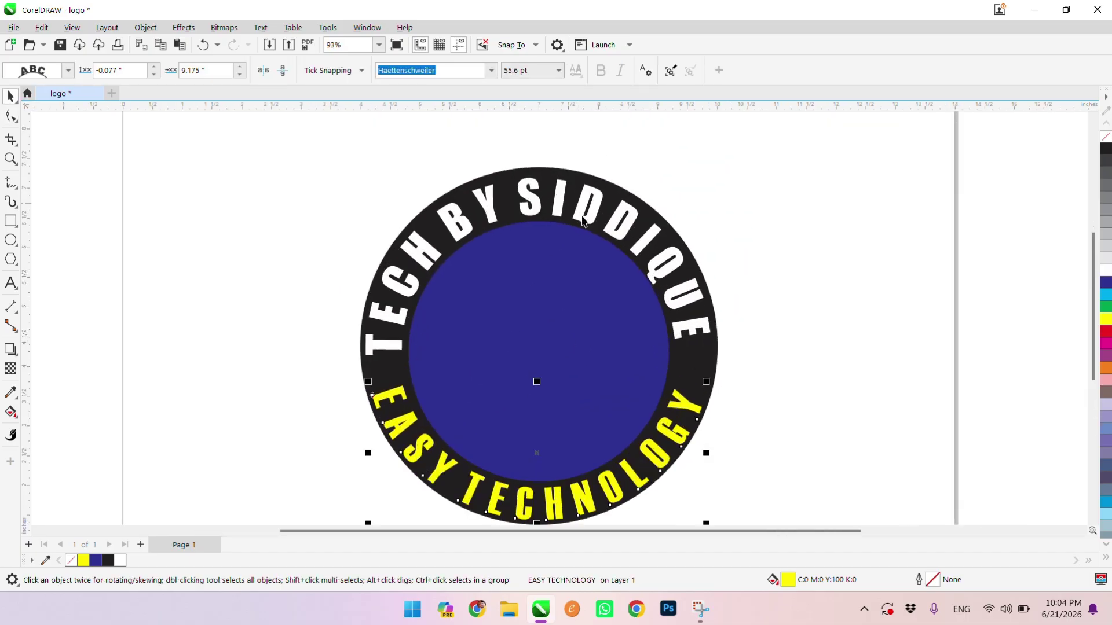
# Fill the inner circle with white after trying yellow
pyautogui.click(591, 246)
pyautogui.click(1107, 321)
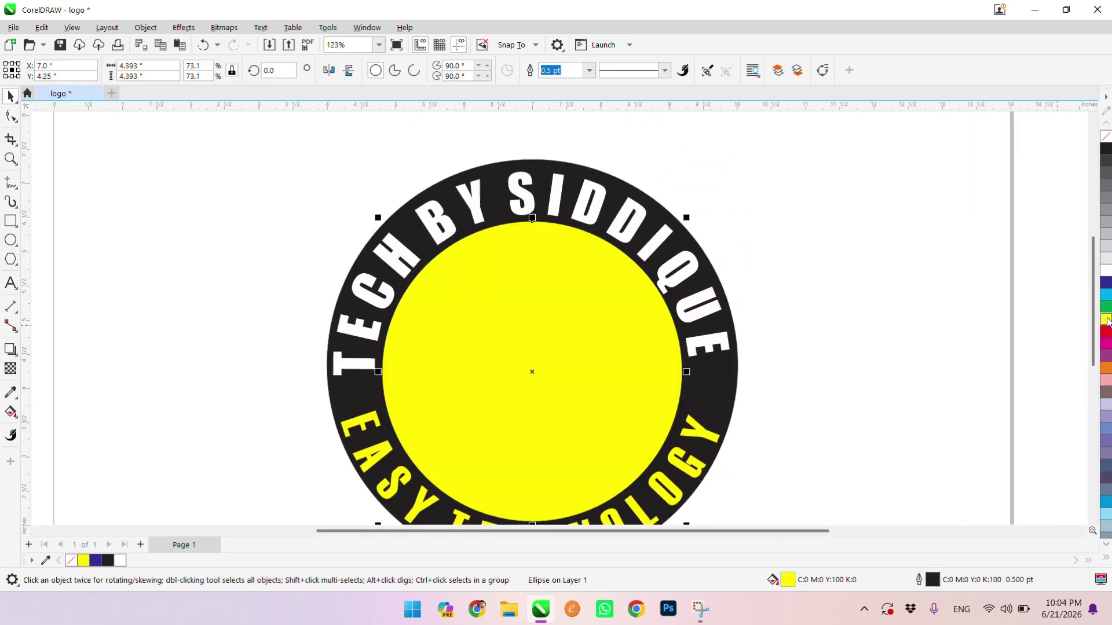
pyautogui.click(1106, 271)
pyautogui.scroll(-3, 723, 316)
pyautogui.click(810, 339)
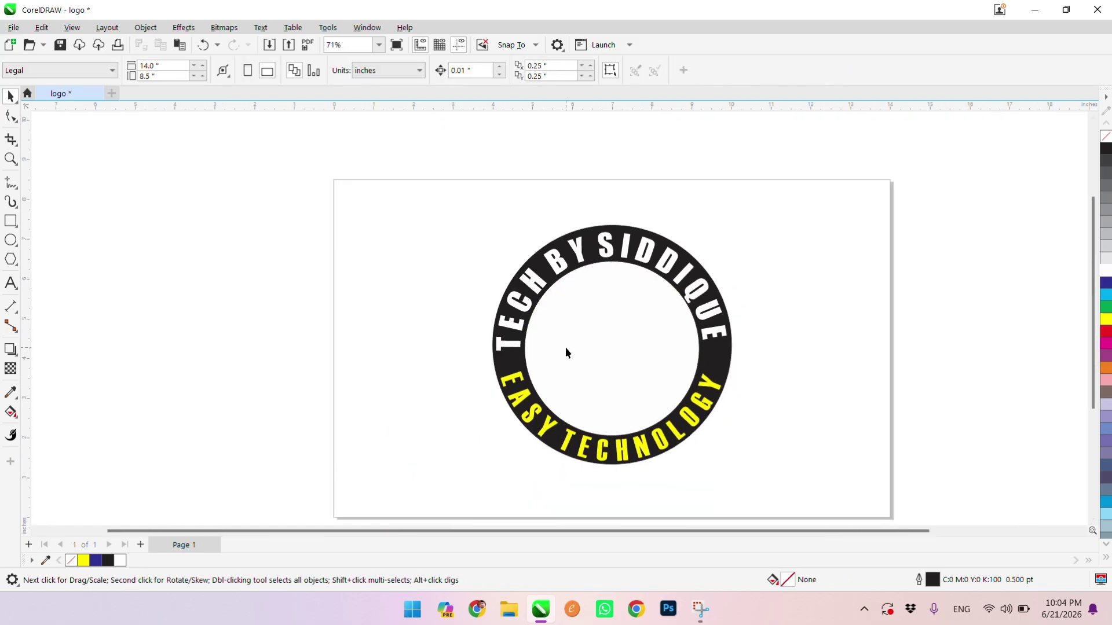
# Paste the portrait photo, place it beside the logo and enlarge it to about 3.777 by 4.939 inches
pyautogui.click(620, 353)
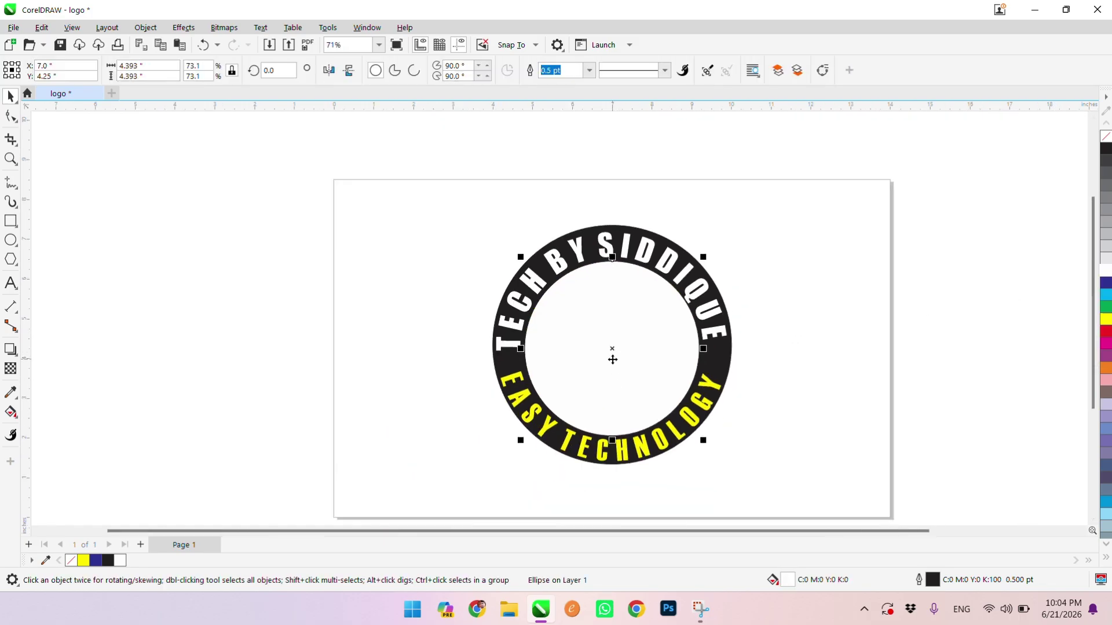
pyautogui.hotkey('ctrl', 'v')
pyautogui.moveTo(398, 371); pyautogui.dragTo(388, 279)
pyautogui.scroll(1, 561, 316)
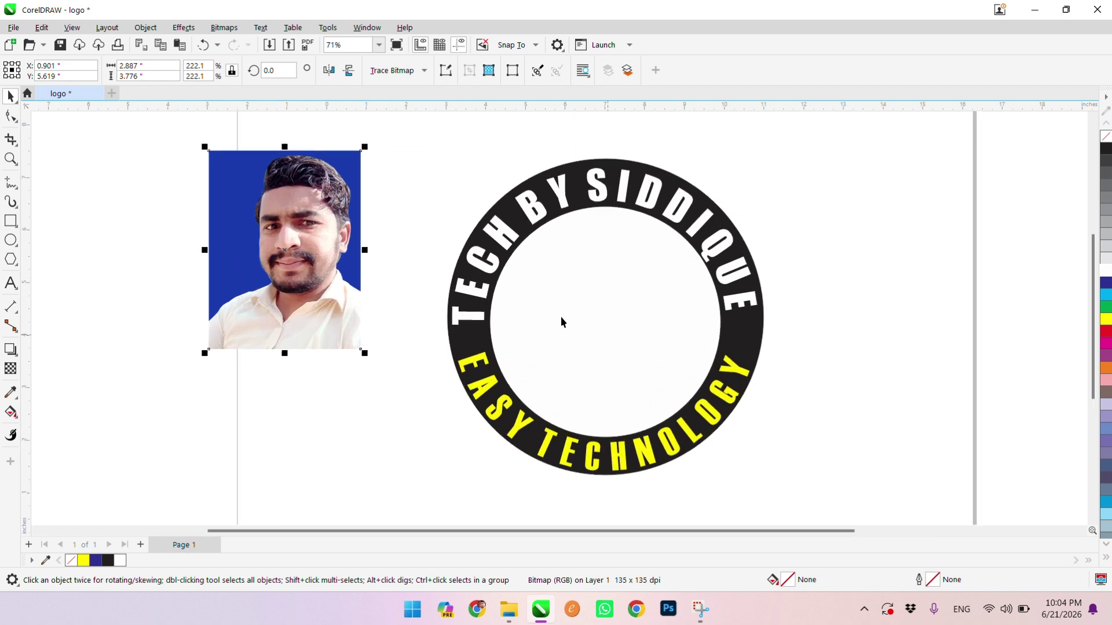
pyautogui.moveTo(310, 214); pyautogui.dragTo(338, 308)
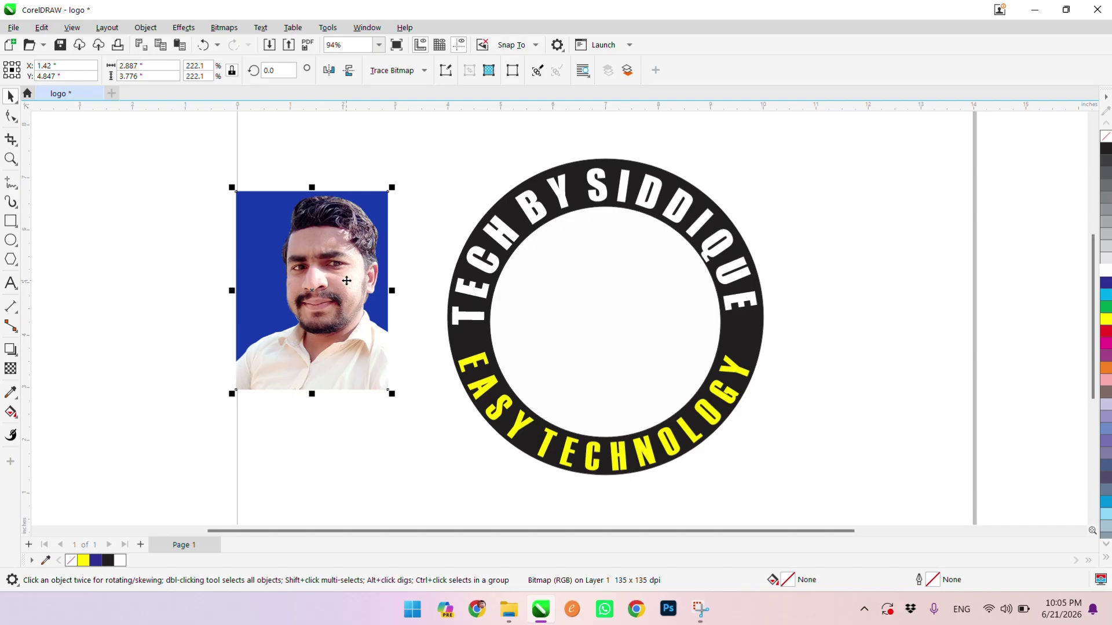
pyautogui.scroll(-1, 346, 280)
pyautogui.moveTo(385, 382); pyautogui.dragTo(422, 442)
pyautogui.scroll(1, 342, 308)
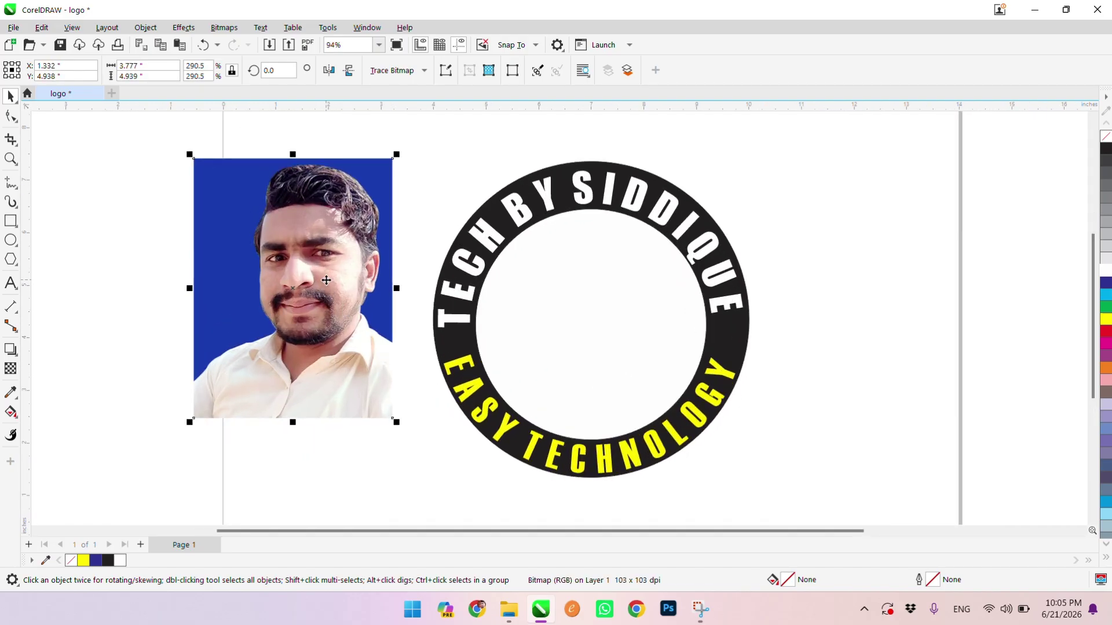
# PowerClip the portrait photo inside the logo's inner circle
pyautogui.rightClick(306, 281)
pyautogui.rightClick(249, 318)
pyautogui.rightClick(251, 318)
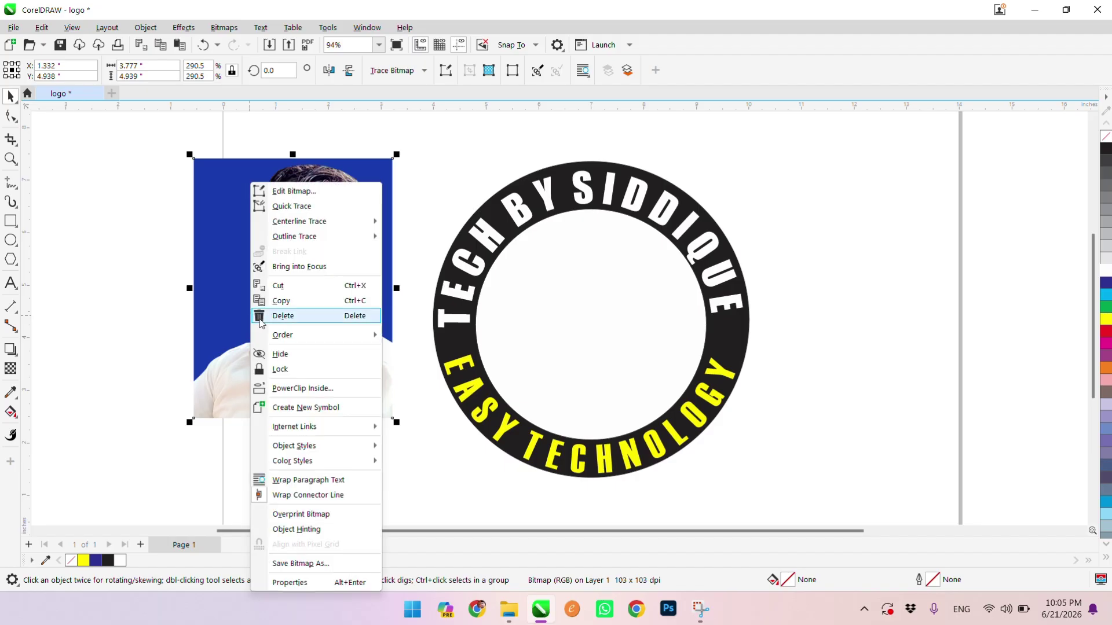
pyautogui.click(301, 389)
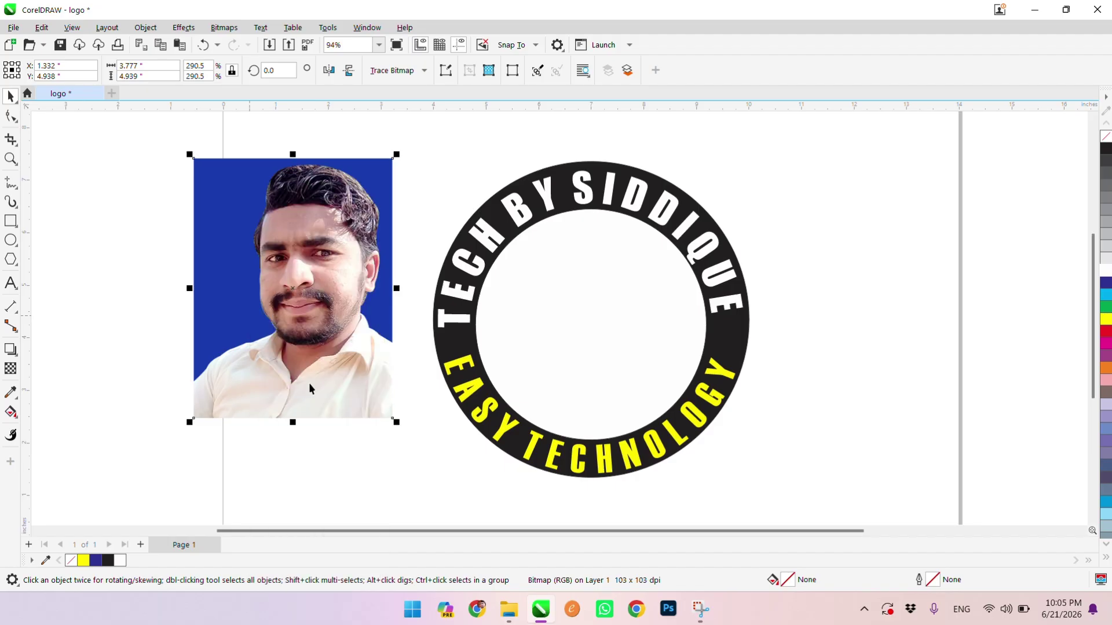
pyautogui.click(624, 327)
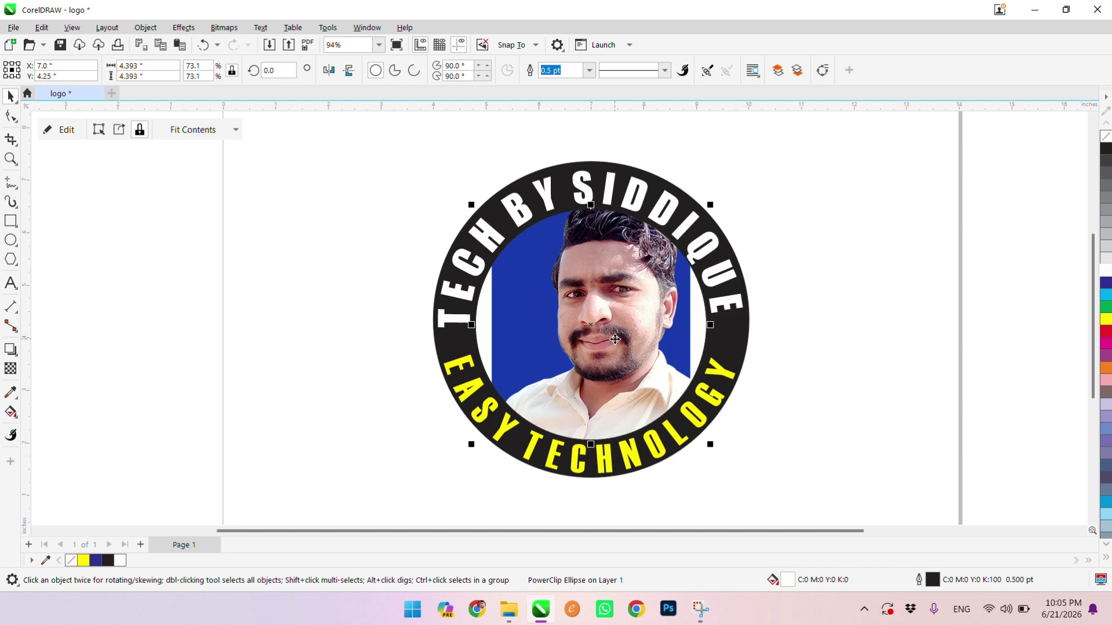
# Edit the PowerClip contents, enlarging the photo to about 4.618 by 6.039 inches to cover the inner circle, and finish editing
pyautogui.click(65, 131)
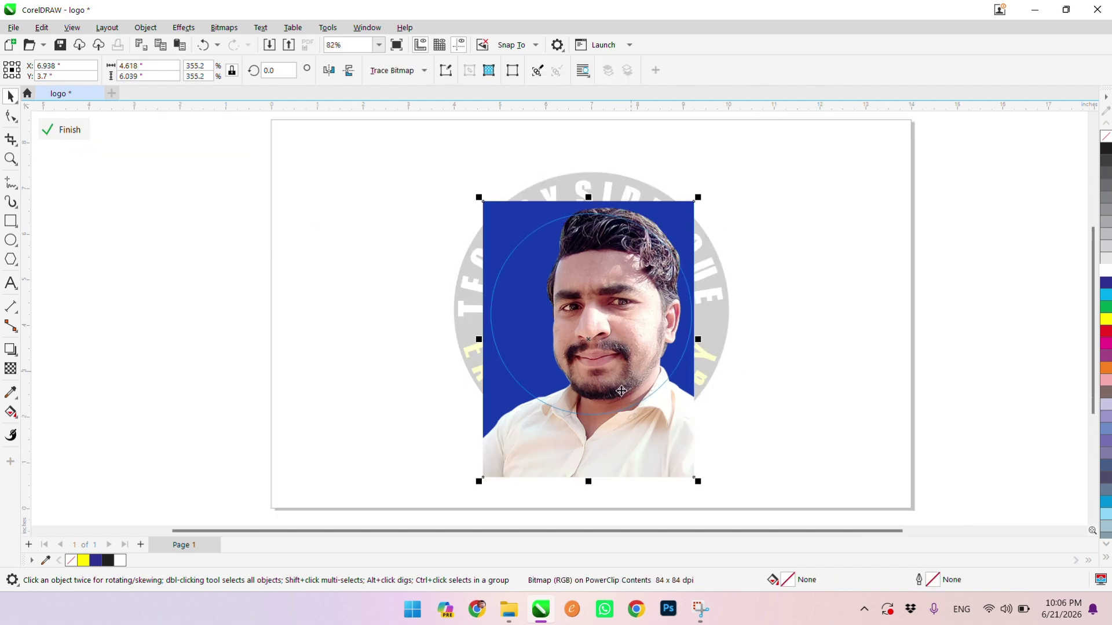
pyautogui.moveTo(617, 454); pyautogui.dragTo(620, 454)
pyautogui.keyDown('ctrl'); pyautogui.click(619, 454); pyautogui.keyUp('ctrl')
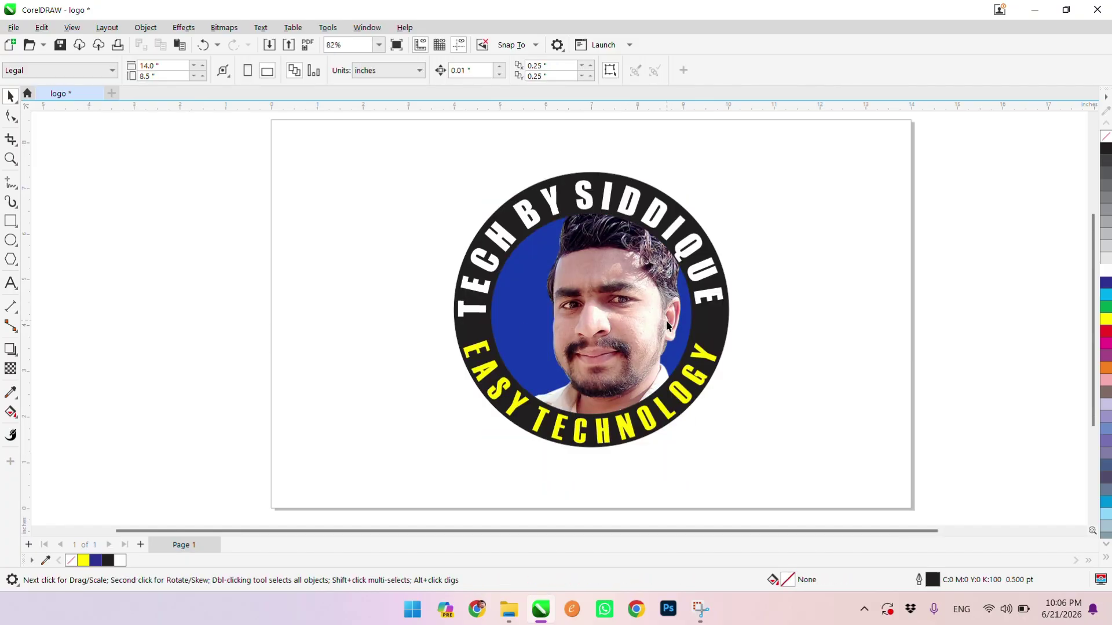
# Select all of the logo's objects together
pyautogui.scroll(-1, 670, 340)
pyautogui.moveTo(742, 285); pyautogui.dragTo(460, 464)
pyautogui.scroll(1, 651, 323)
pyautogui.scroll(-1, 650, 322)
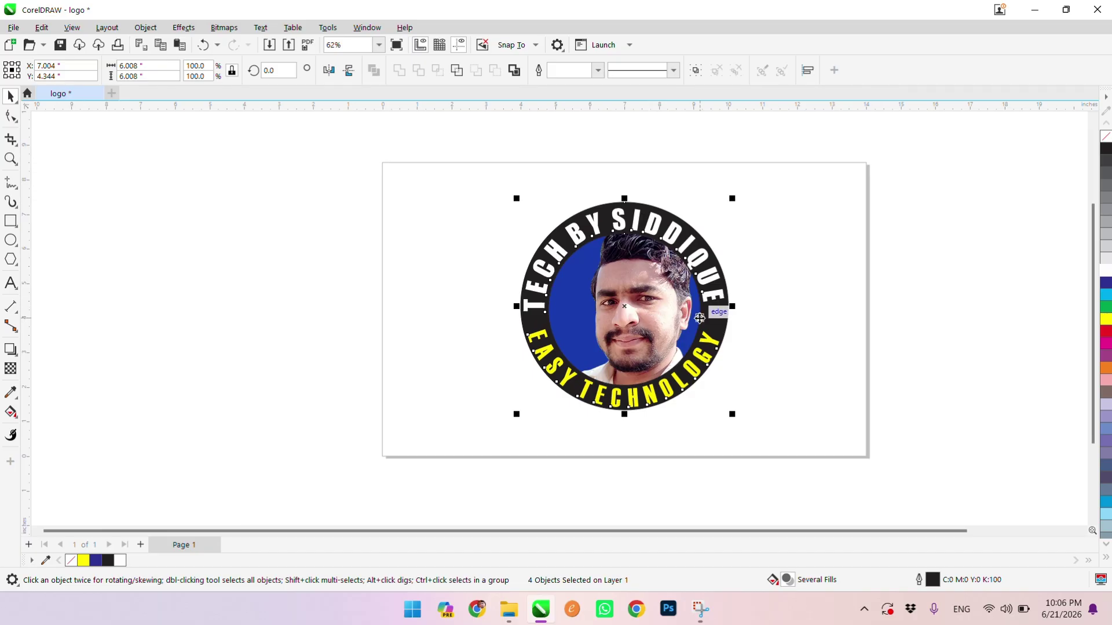
pyautogui.scroll(1, 704, 321)
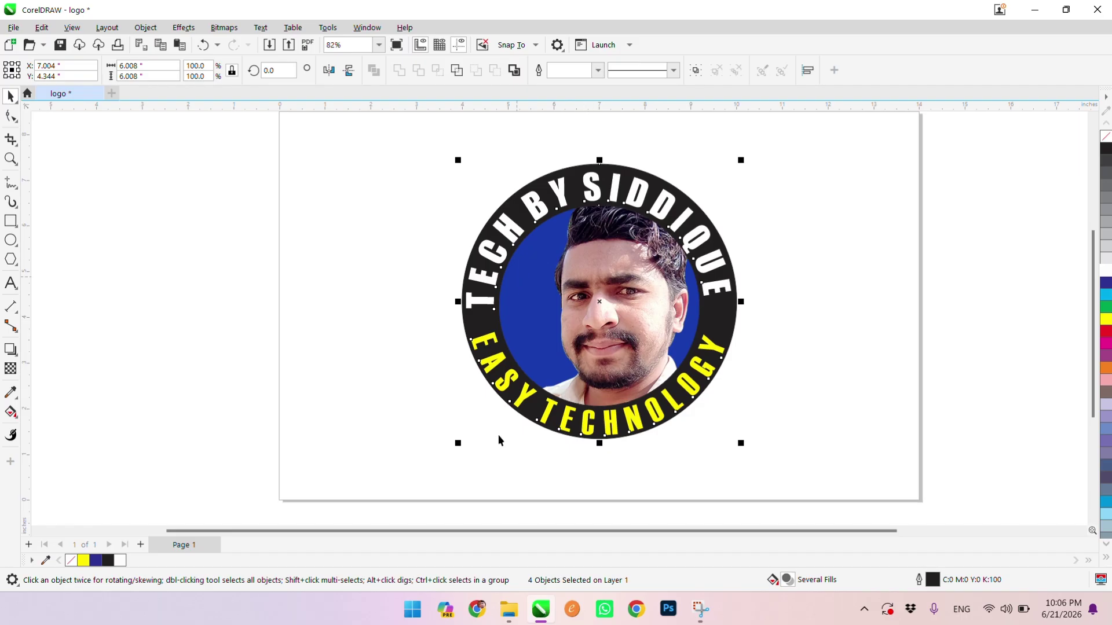
# Undo the portrait photo's last enlargement inside the PowerClip and finish editing its contents
pyautogui.keyDown('ctrl'); pyautogui.click(514, 417); pyautogui.keyUp('ctrl')
pyautogui.click(204, 47)
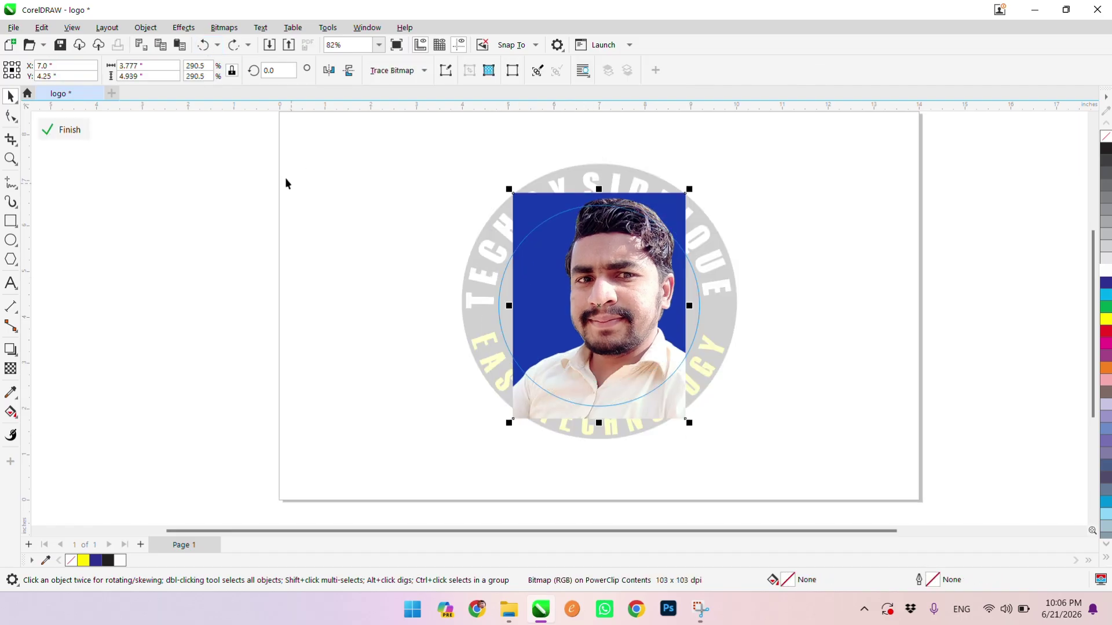
pyautogui.click(67, 130)
pyautogui.click(676, 321)
pyautogui.scroll(2, 666, 320)
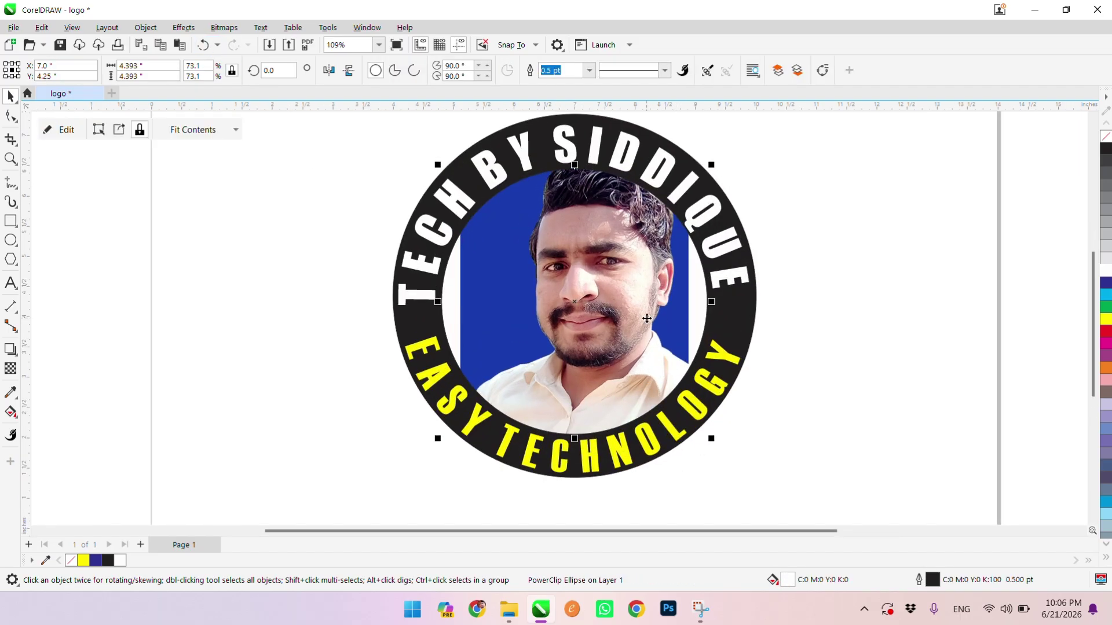
pyautogui.scroll(-1, 648, 309)
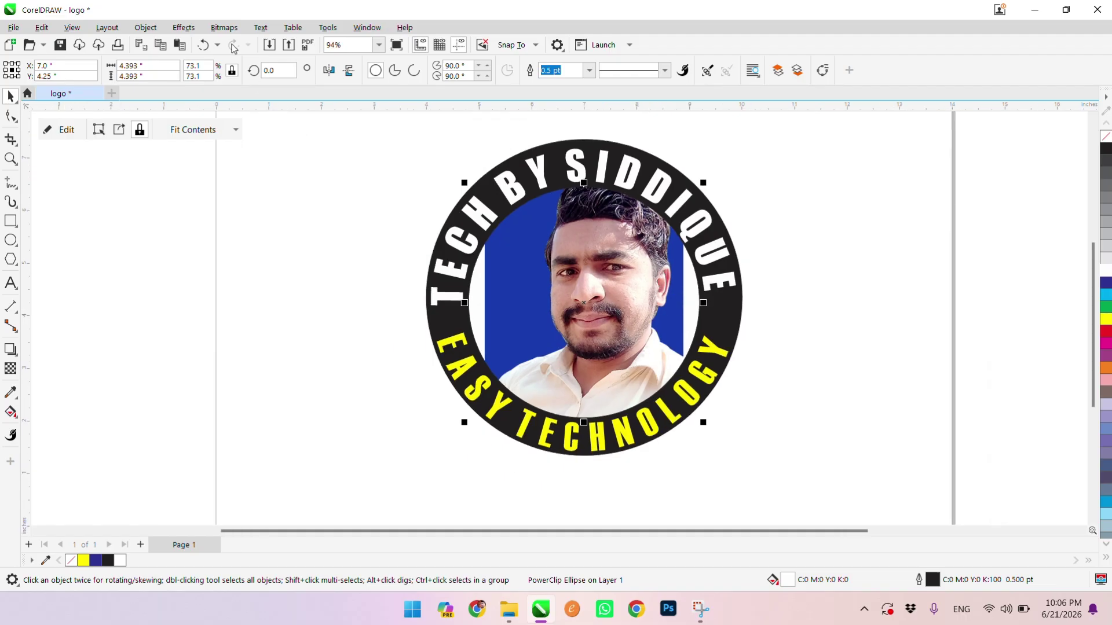
# Bring back the enlarged portrait photo inside the inner circle and clear the selection
pyautogui.click(202, 45)
pyautogui.moveTo(480, 458); pyautogui.dragTo(445, 486)
pyautogui.press('Escape')
pyautogui.scroll(-3, 696, 275)
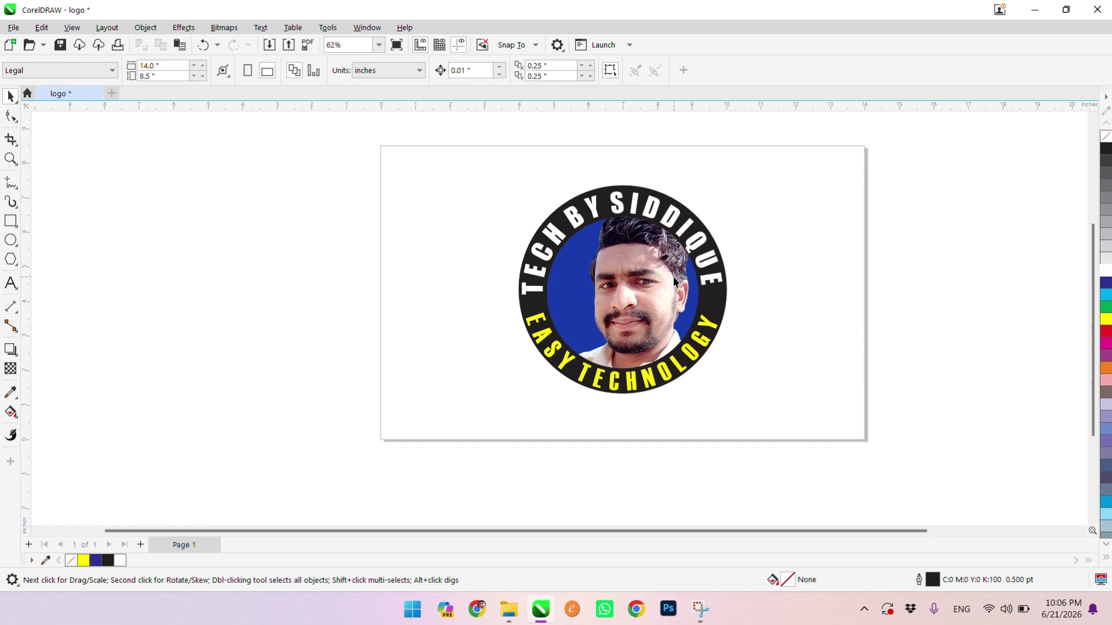
pyautogui.scroll(3, 630, 244)
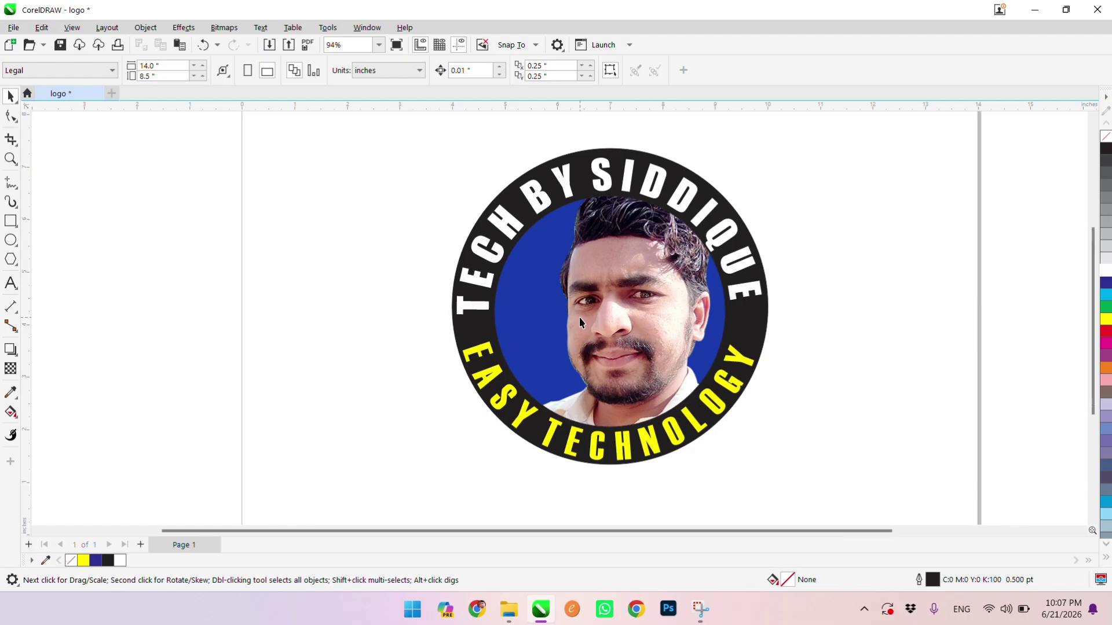
pyautogui.scroll(-3, 579, 317)
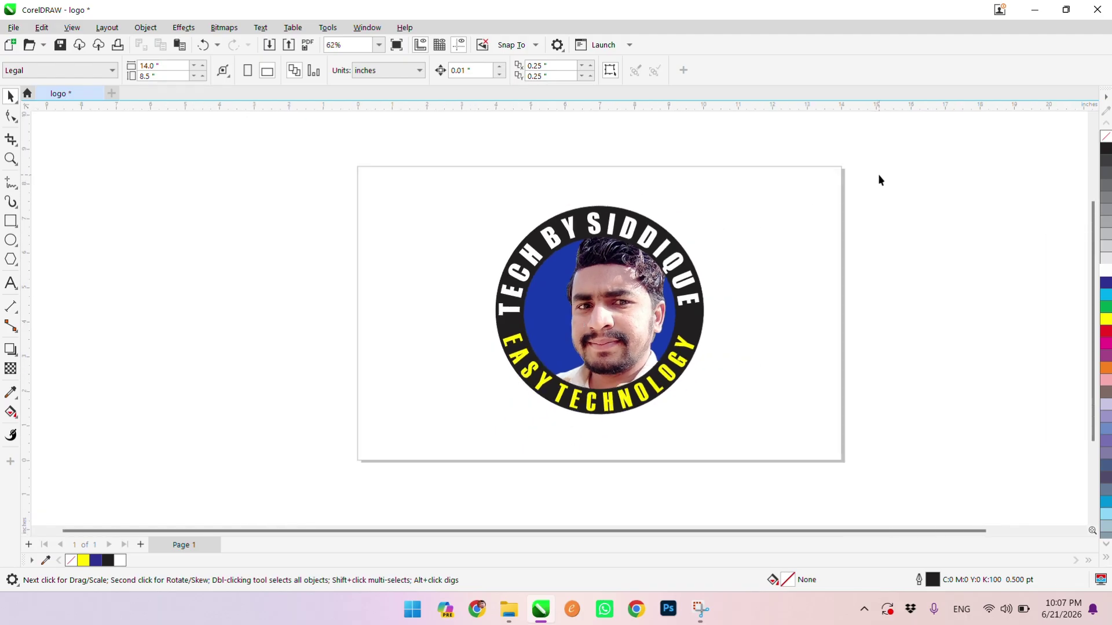